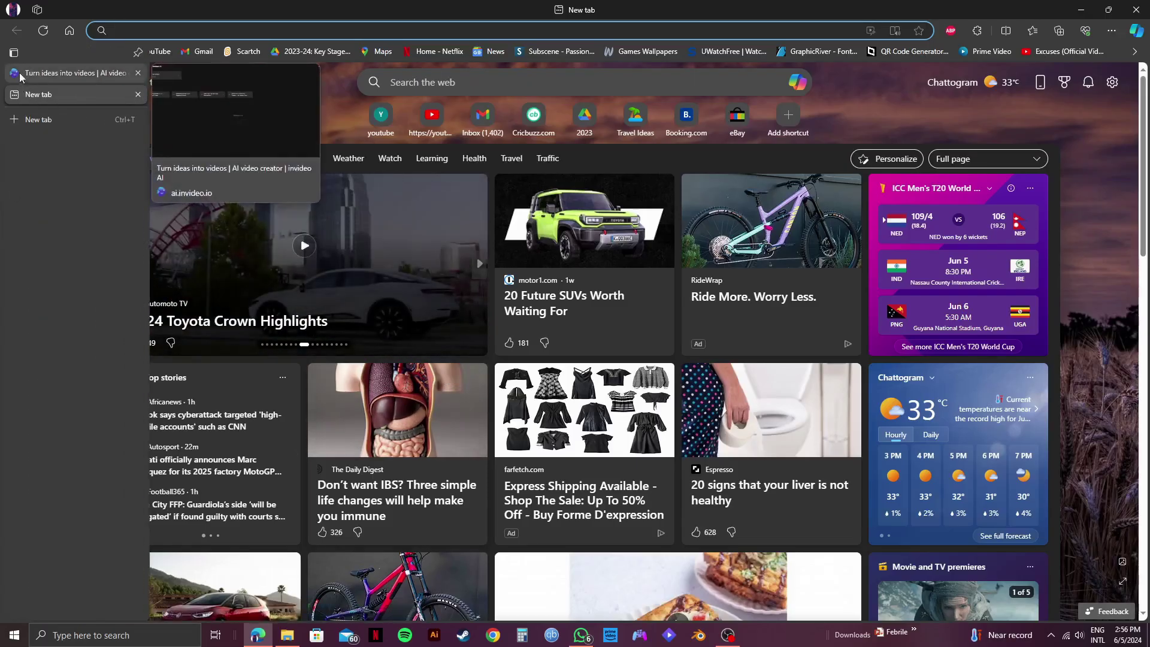
Step: Switch to the 'Turn ideas into videos | AI video' tab to show the invideo AI workspace
left_click(30, 75)
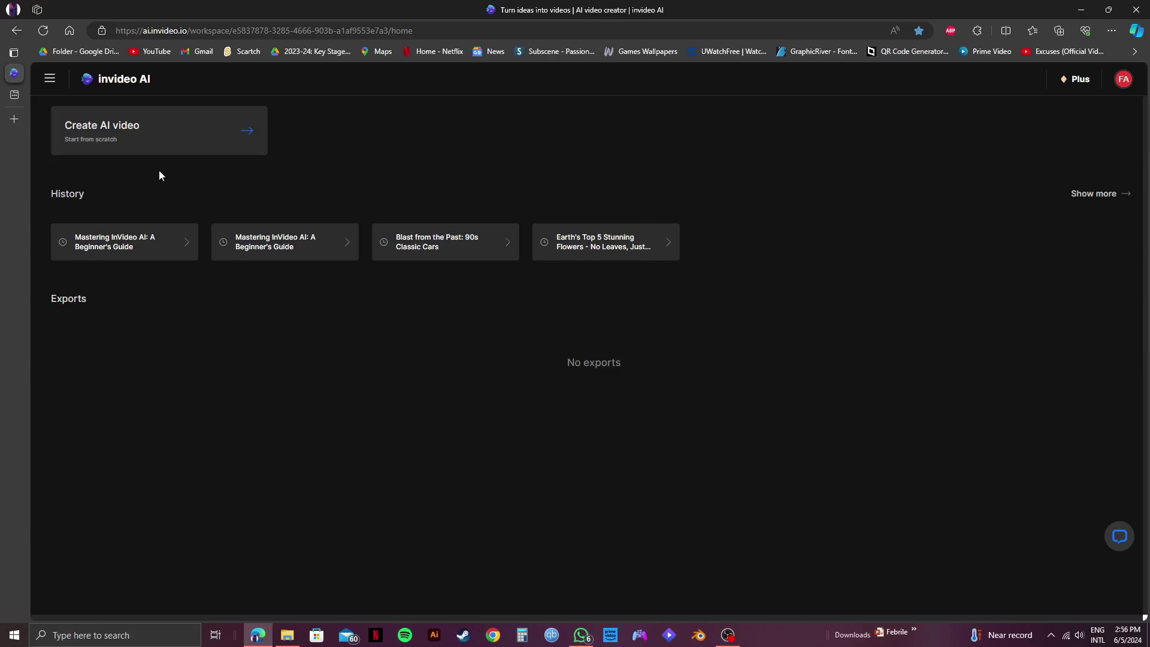
left_click(50, 78)
left_click(106, 156)
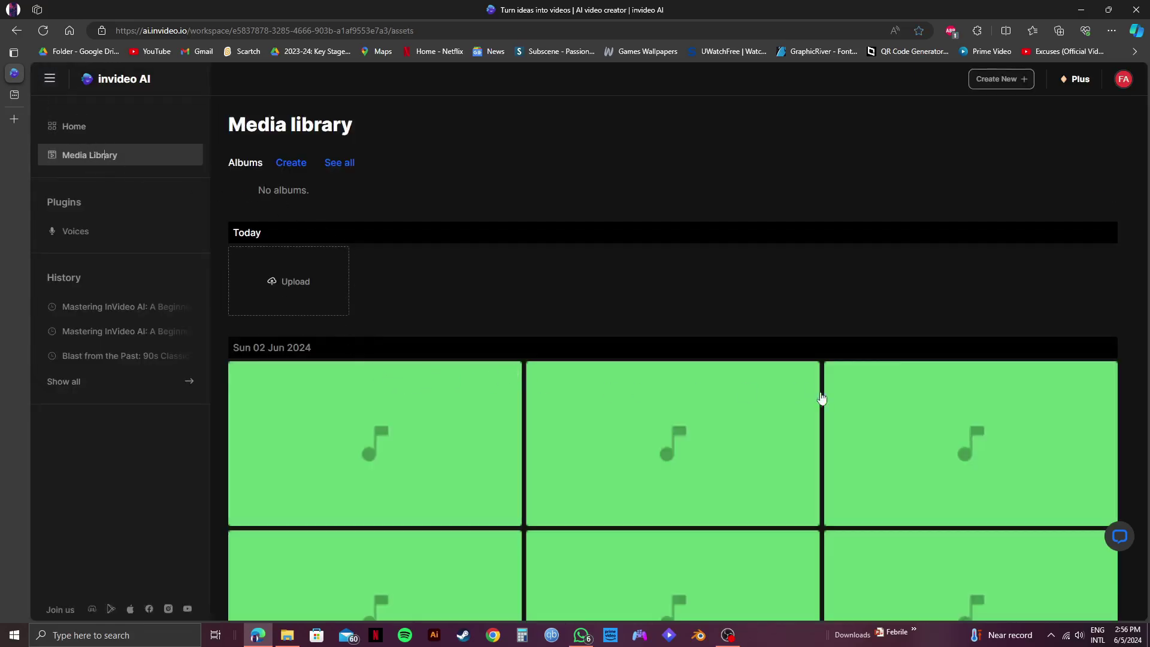
scroll(832, 401, "down", 2)
scroll(832, 401, "up", 3)
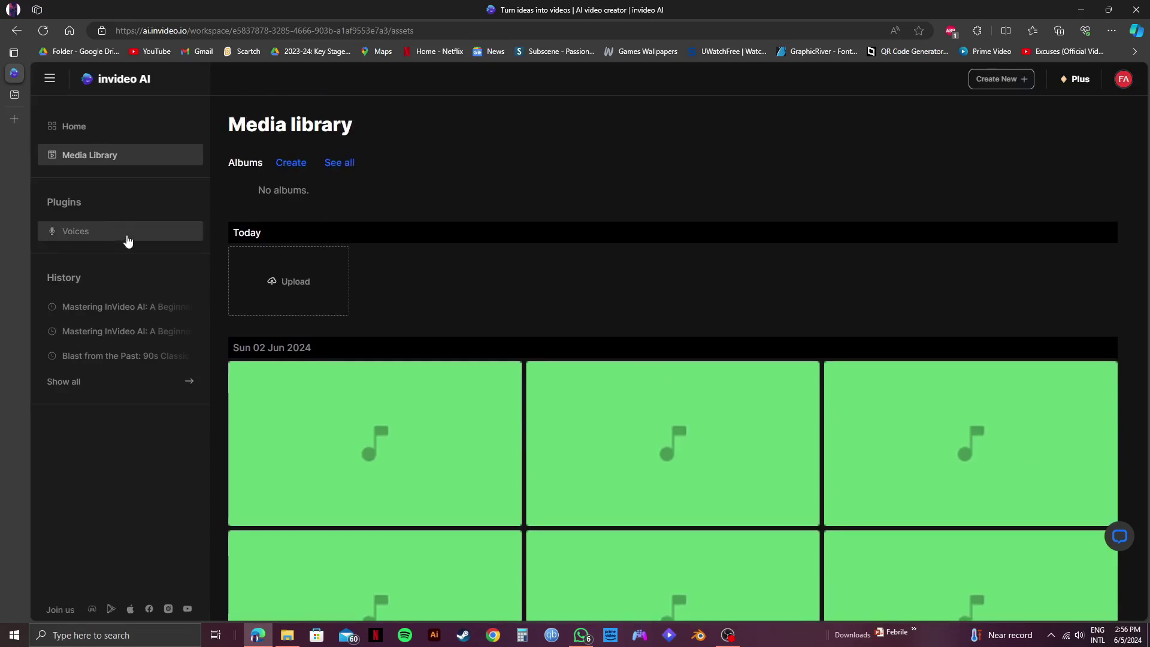
left_click(123, 235)
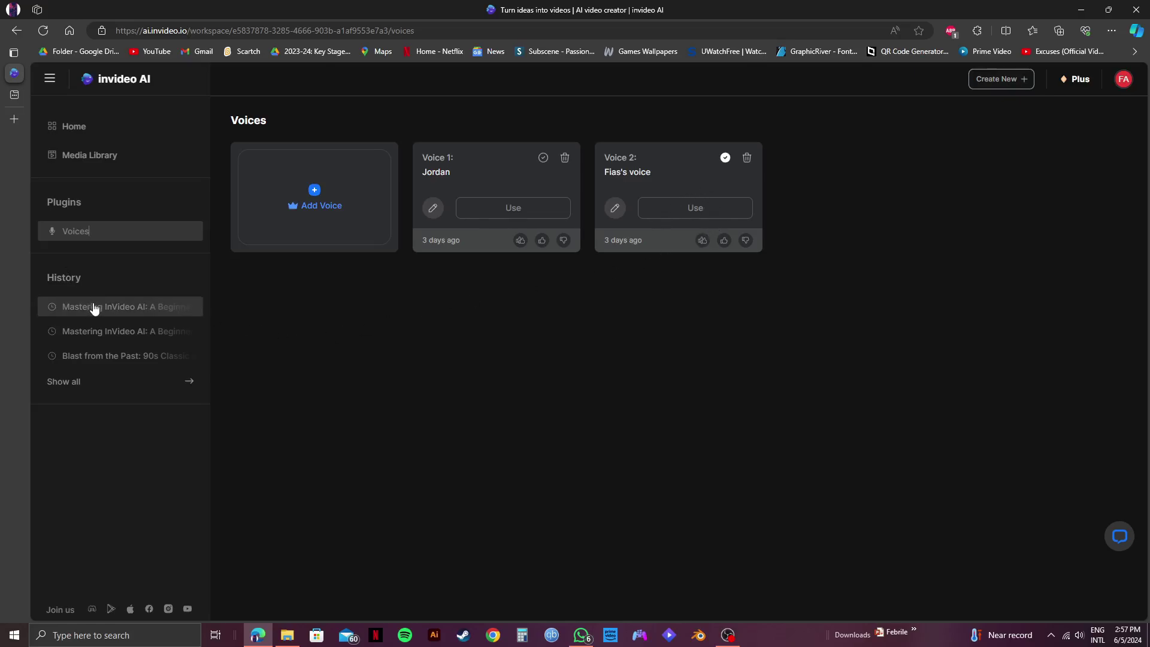
left_click(127, 380)
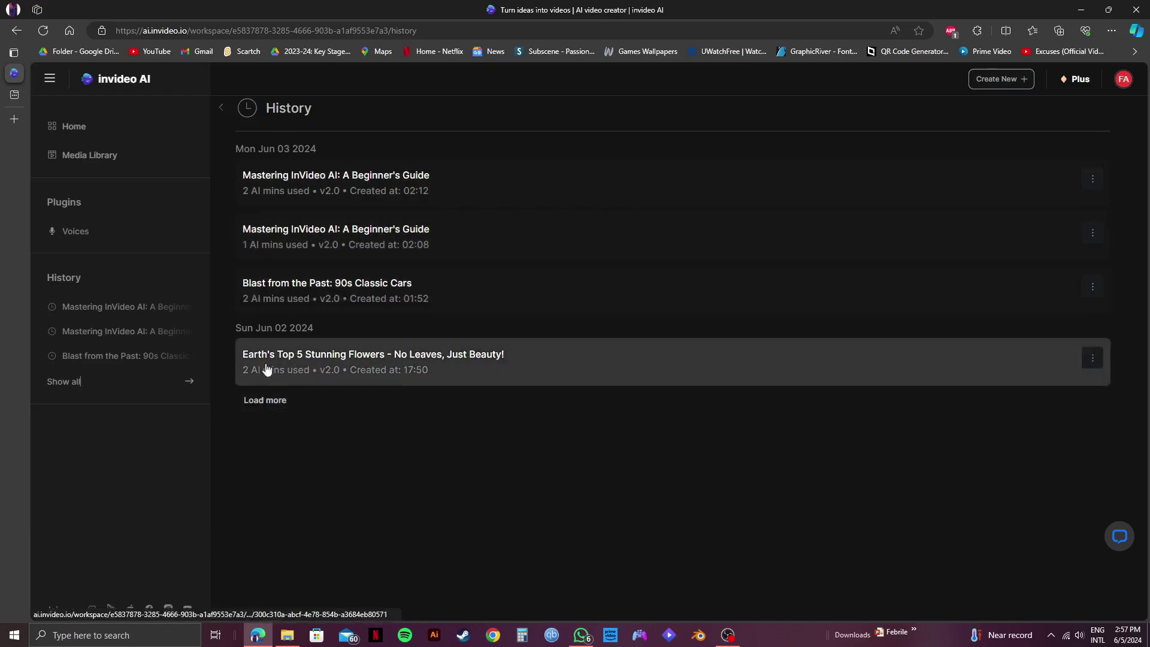
left_click(106, 130)
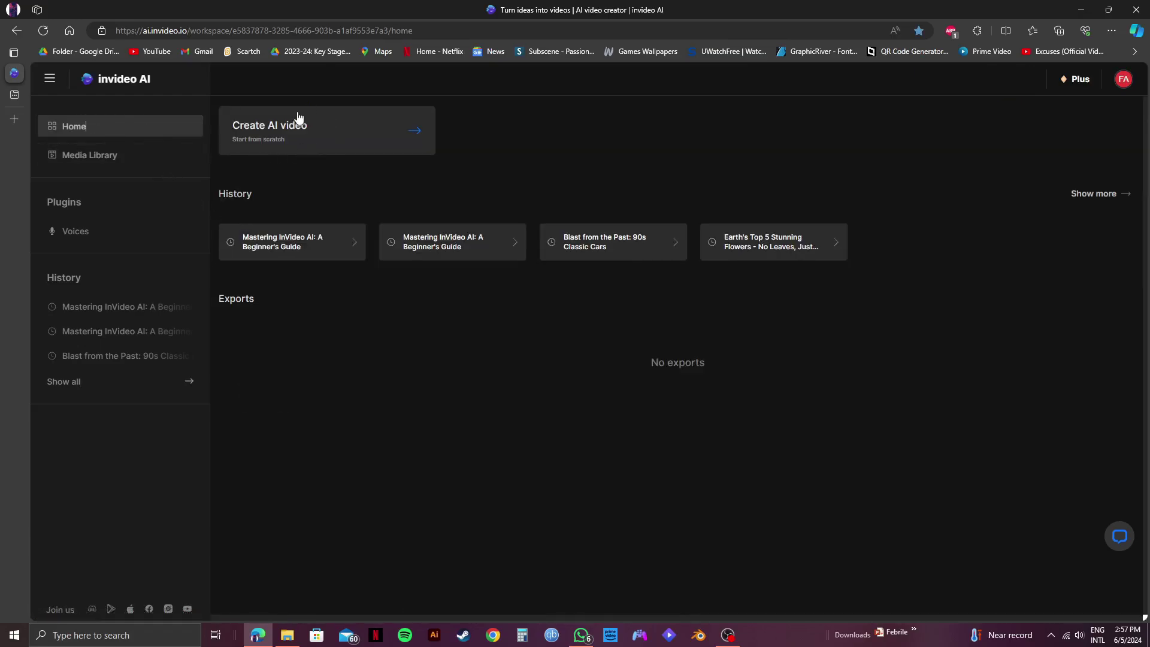
Step: Start a new AI video with the prompt 'A documentary video on technology and human connection in the digital age'
left_click(325, 129)
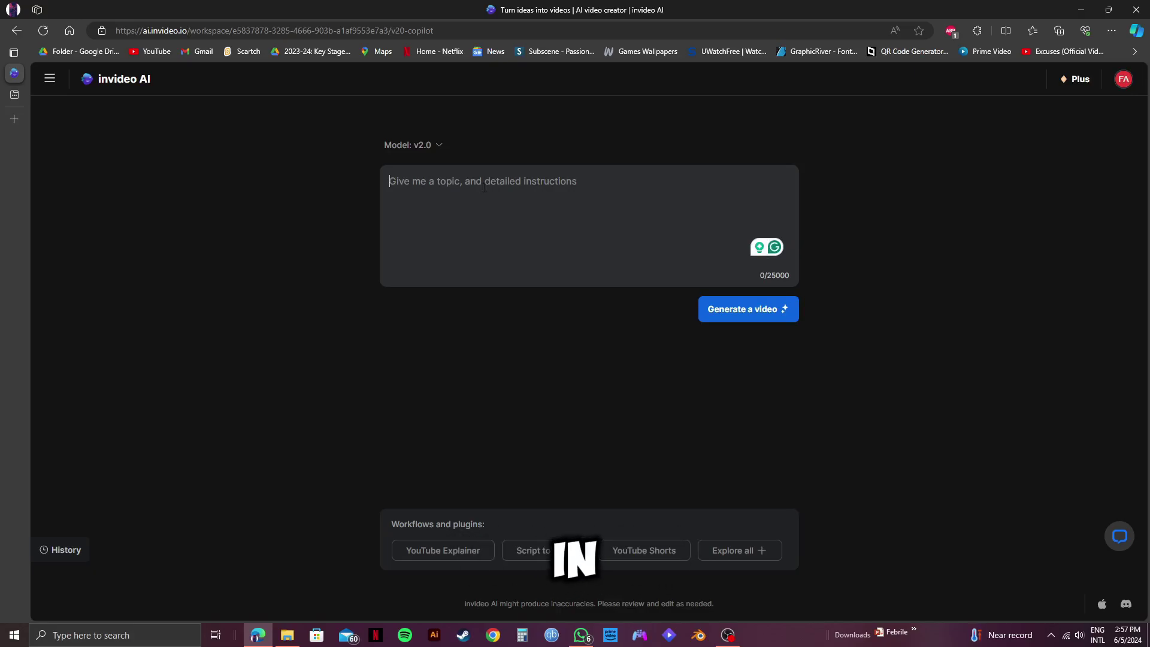
type("A documentary video on technology and human connection in the digital age")
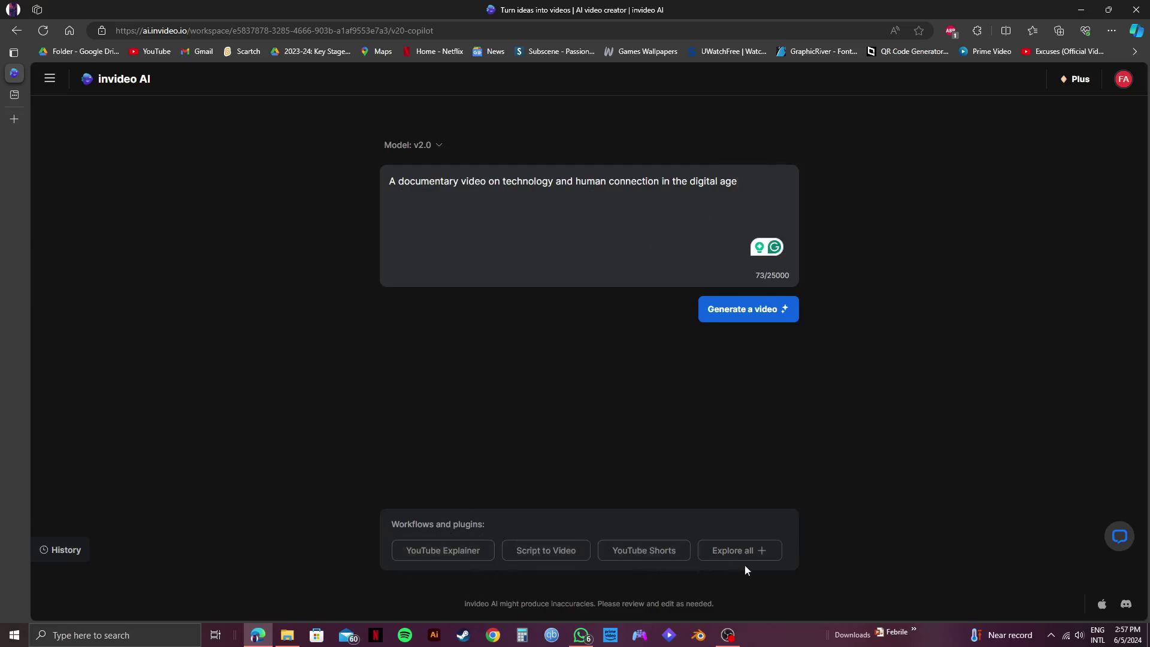
Step: Choose the YouTube Explainer builder, set the length to 15 minutes, and paste the documentary topic
left_click(445, 547)
left_click(434, 172)
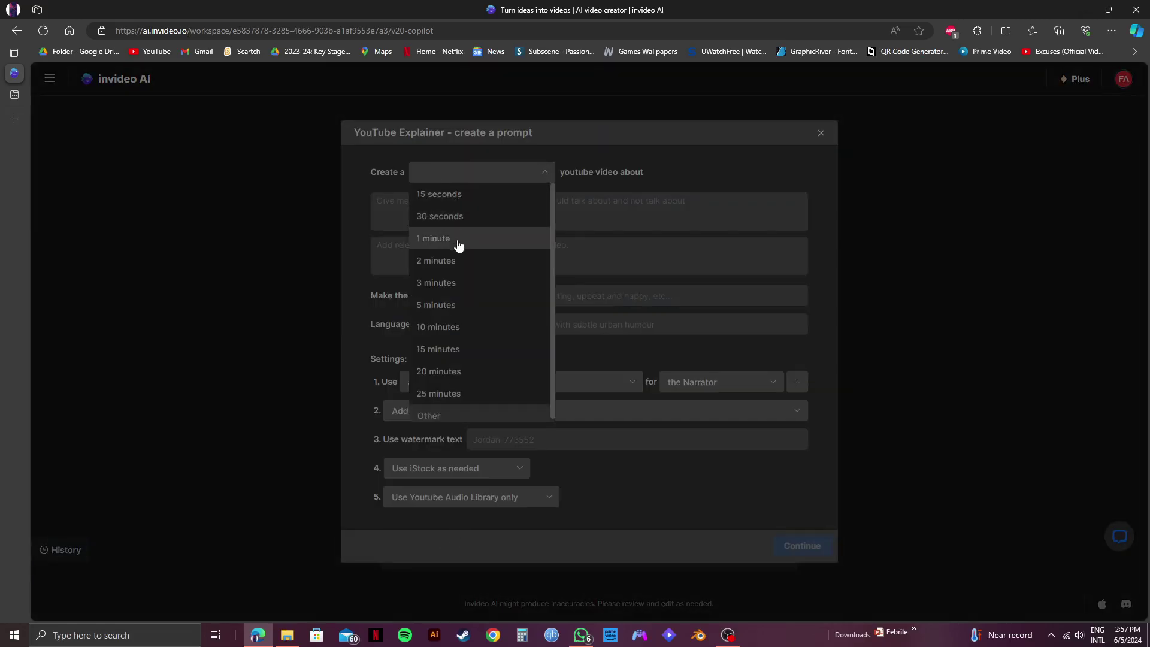
left_click(449, 349)
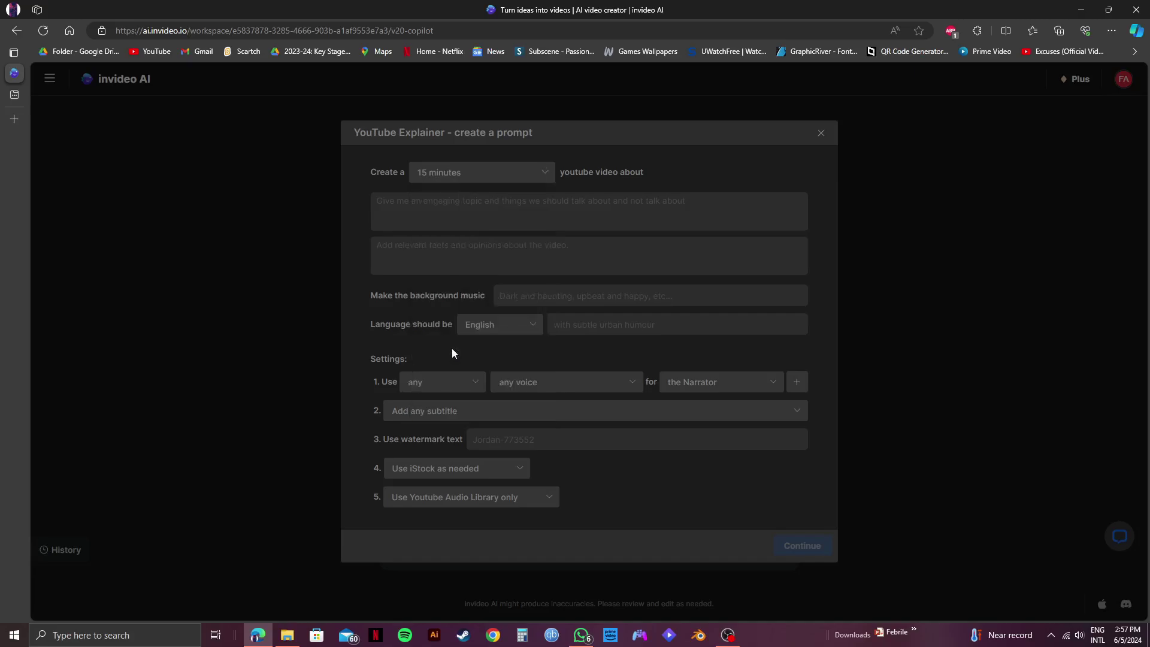
left_click(418, 204)
type("A documentary video on technology and human connection in the digital age")
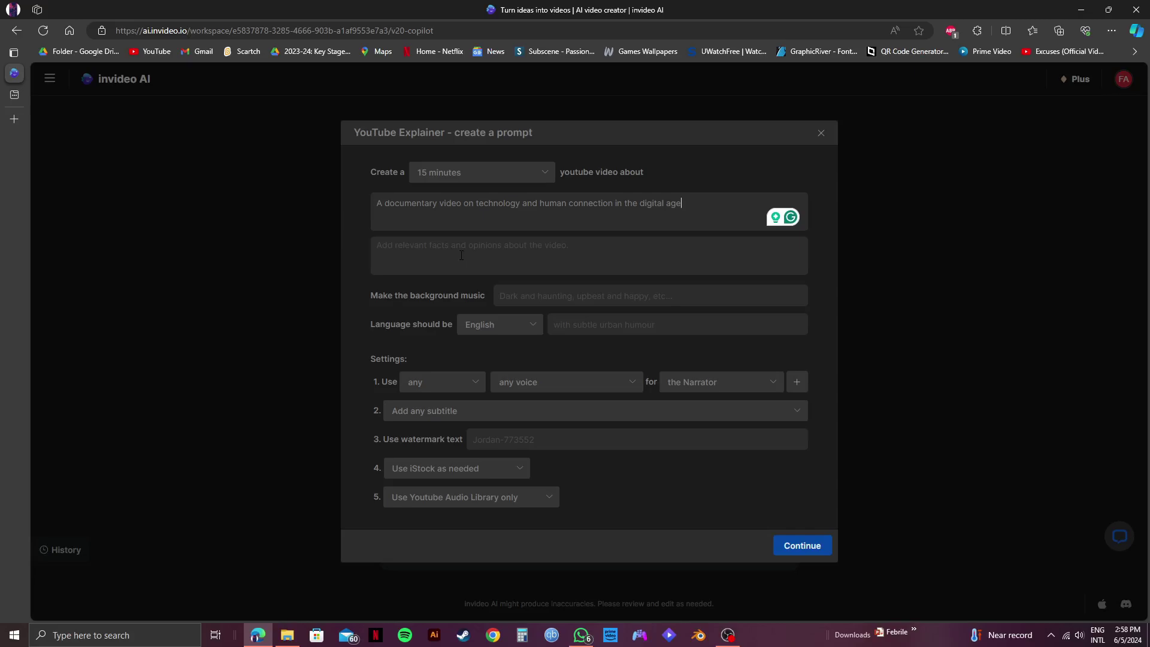
Step: Add the note 'start with an interesting intro' to the facts field
left_click(461, 255)
type("start with a")
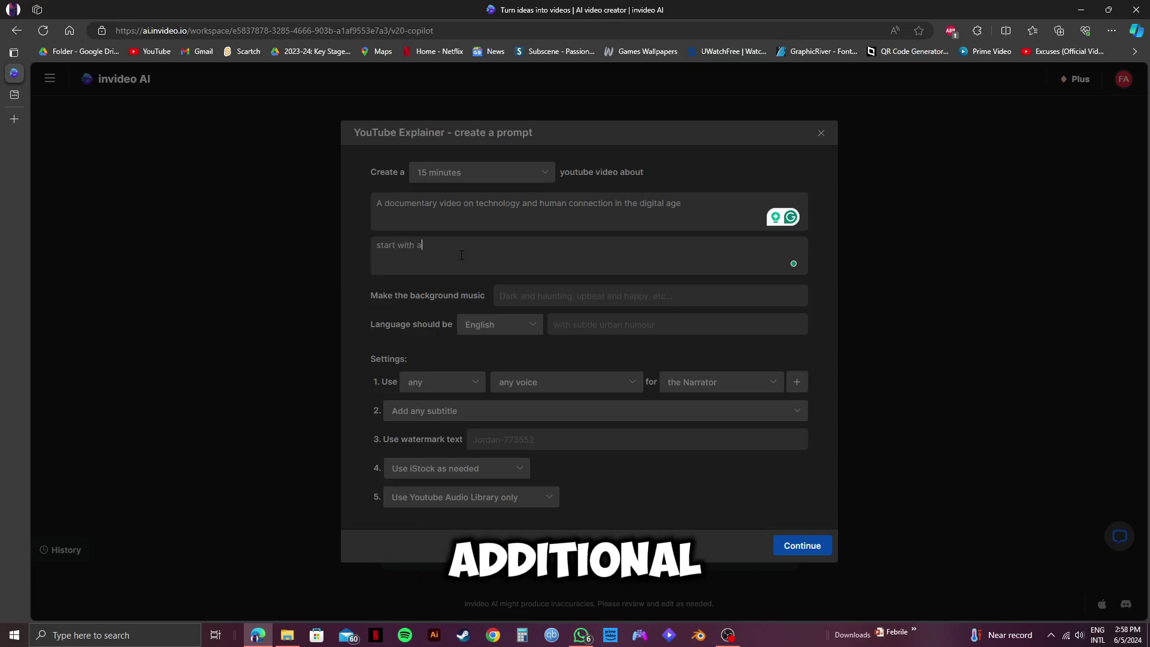
type("n interesd")
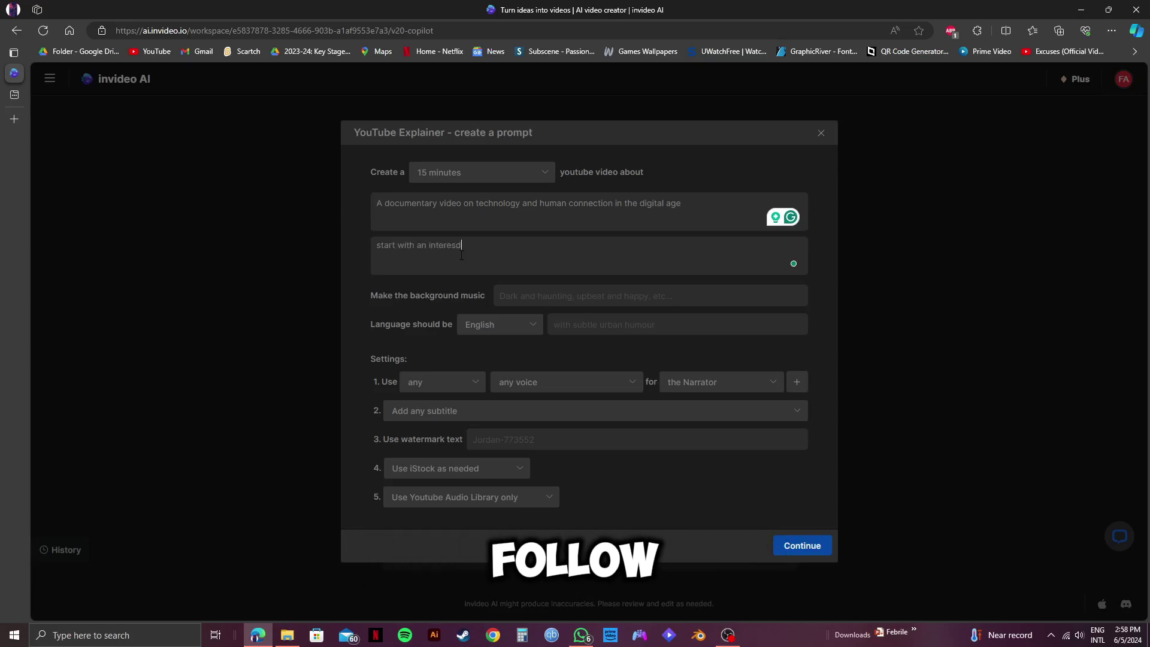
key("BackSpace")
type("ting intro")
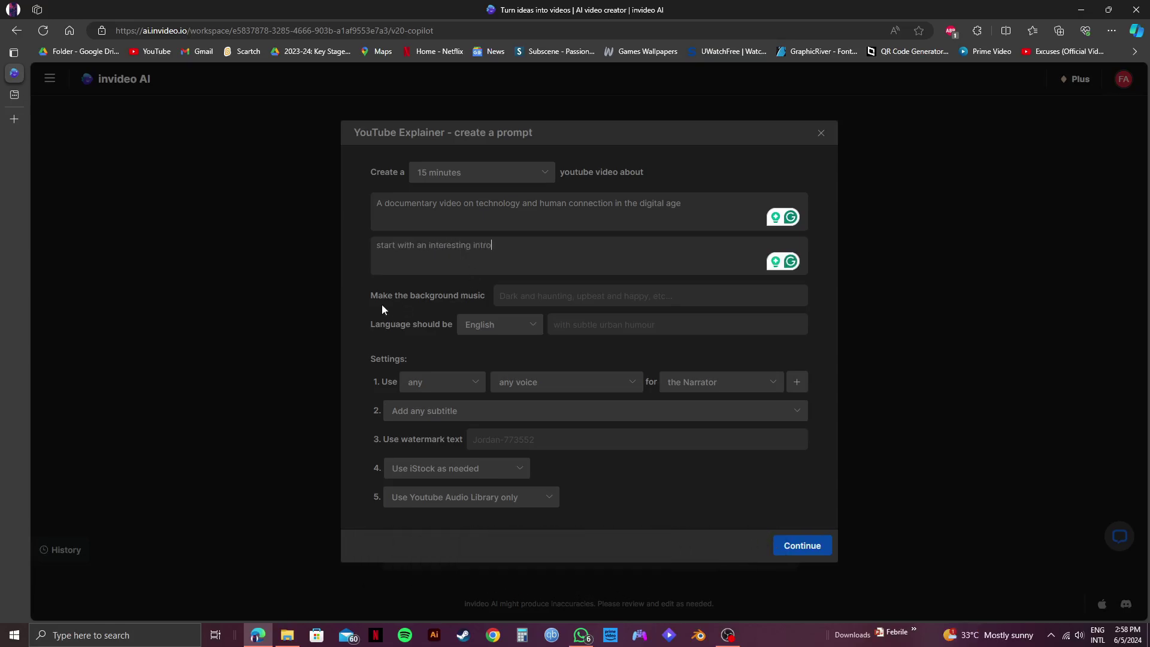
Step: Set the background music description to 'inspiring and suspenseful'
left_click(556, 304)
type("in")
type("spiring and suspenseful")
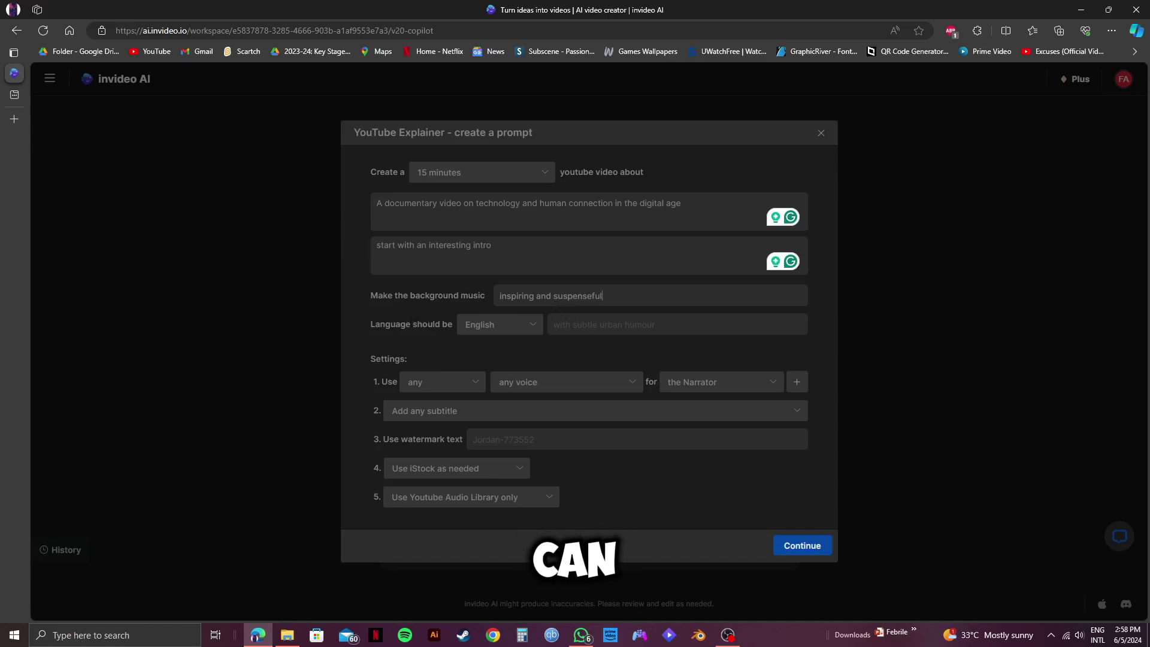
Step: Keep English narration and choose a female narrator with a clear American voice
left_click(505, 325)
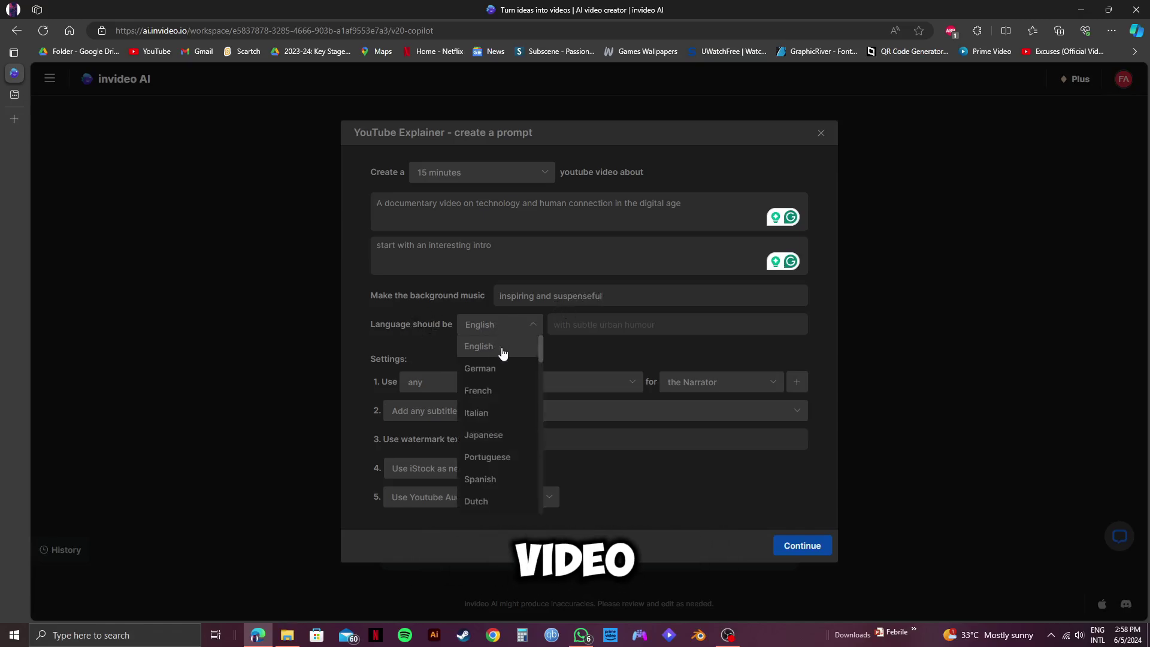
left_click(491, 348)
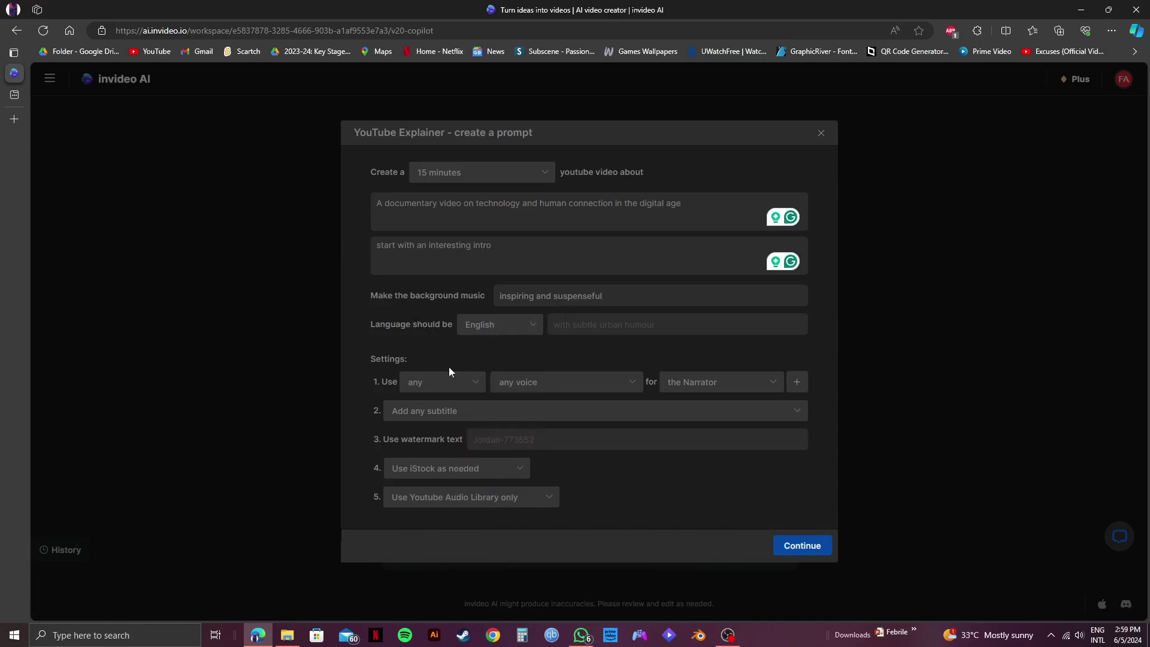
left_click(455, 381)
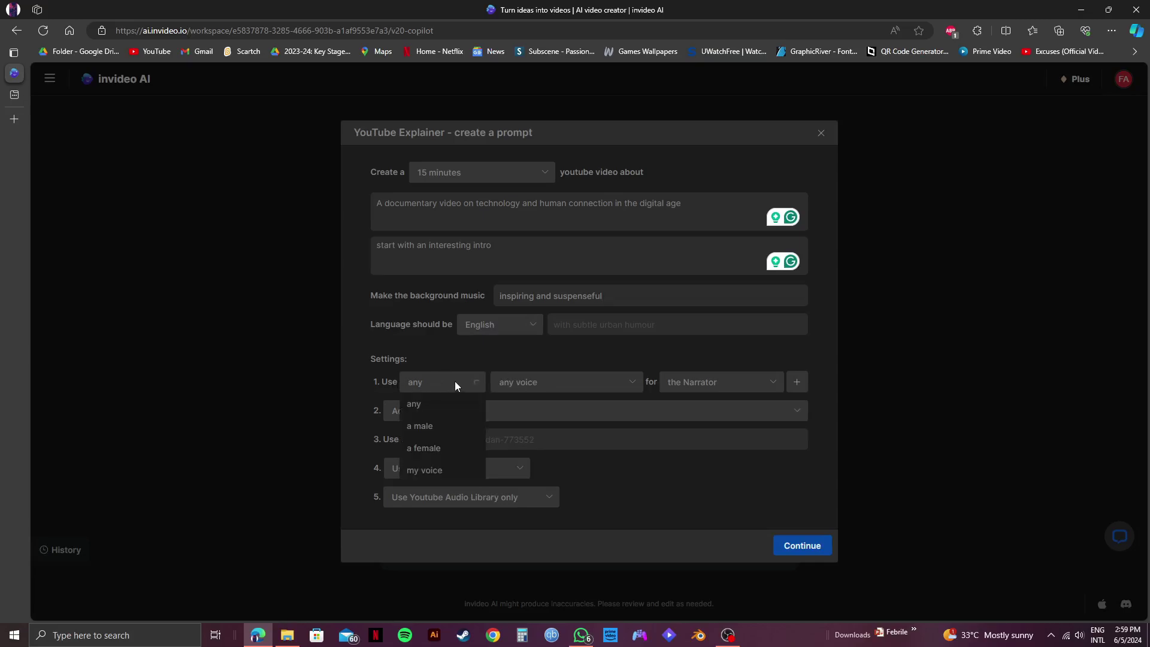
left_click(434, 449)
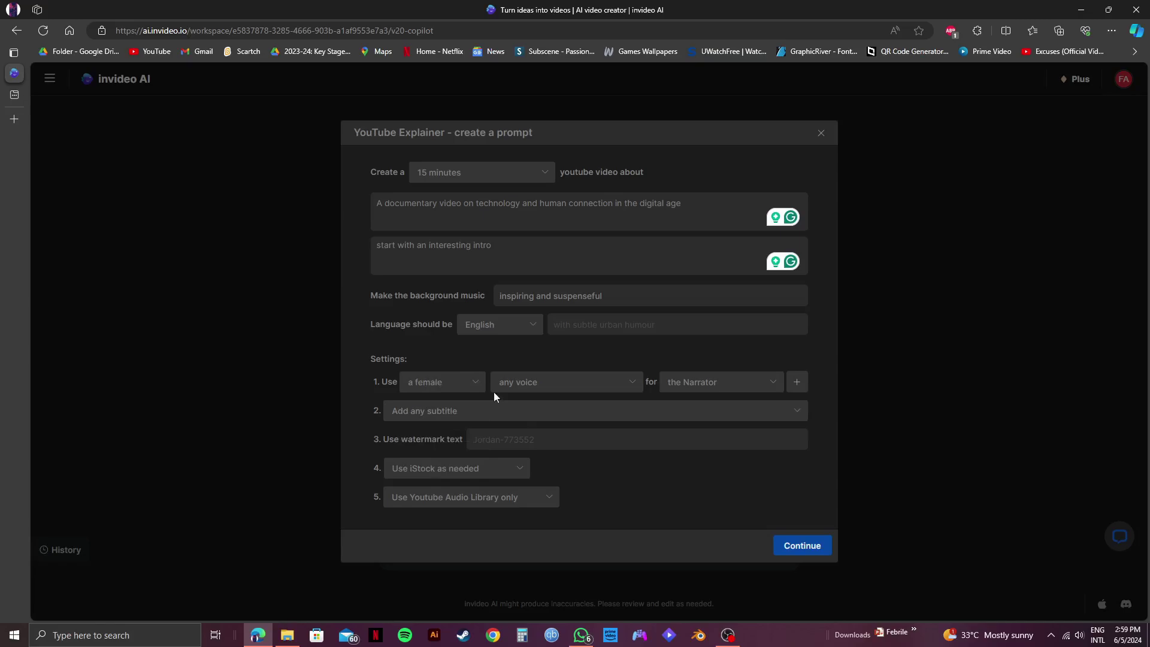
left_click(555, 387)
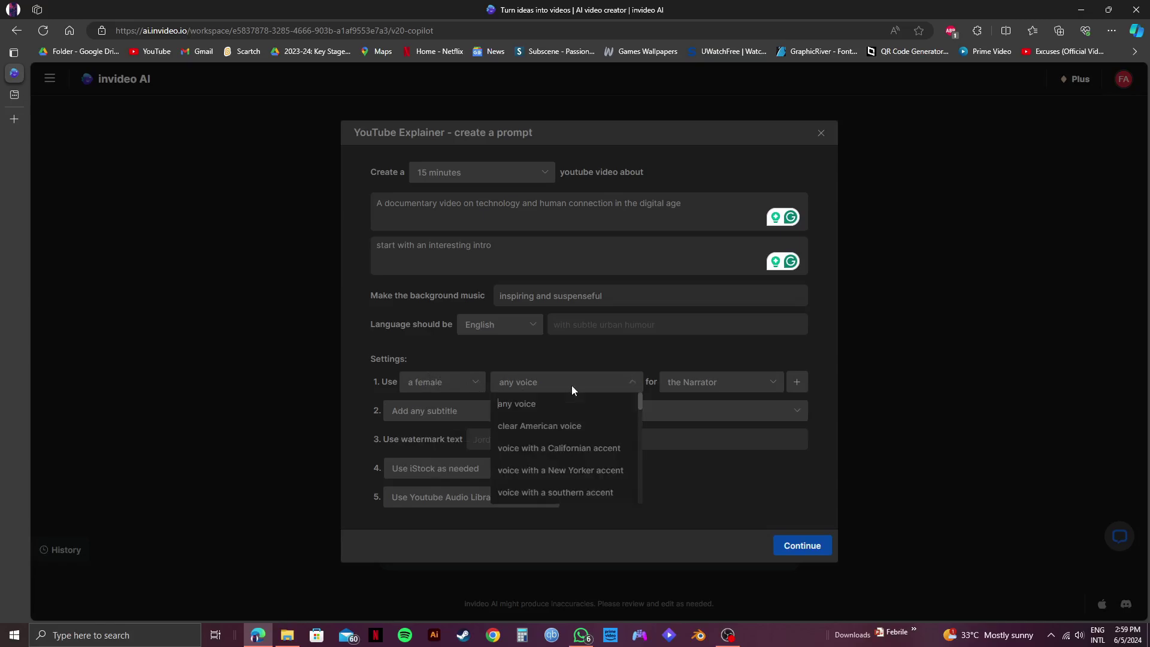
left_click(550, 426)
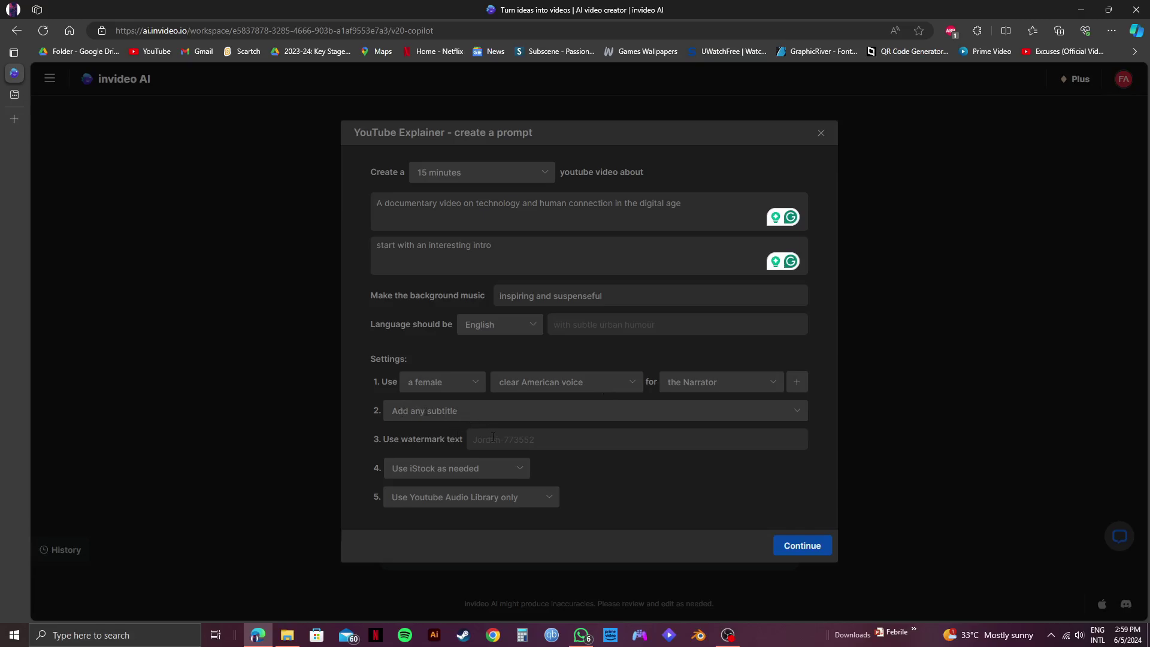
Step: Set the watermark to 'Invideo Official', keeping iStock as needed and YouTube Audio Library only
left_click(548, 439)
type("Invideo Official")
left_click(523, 462)
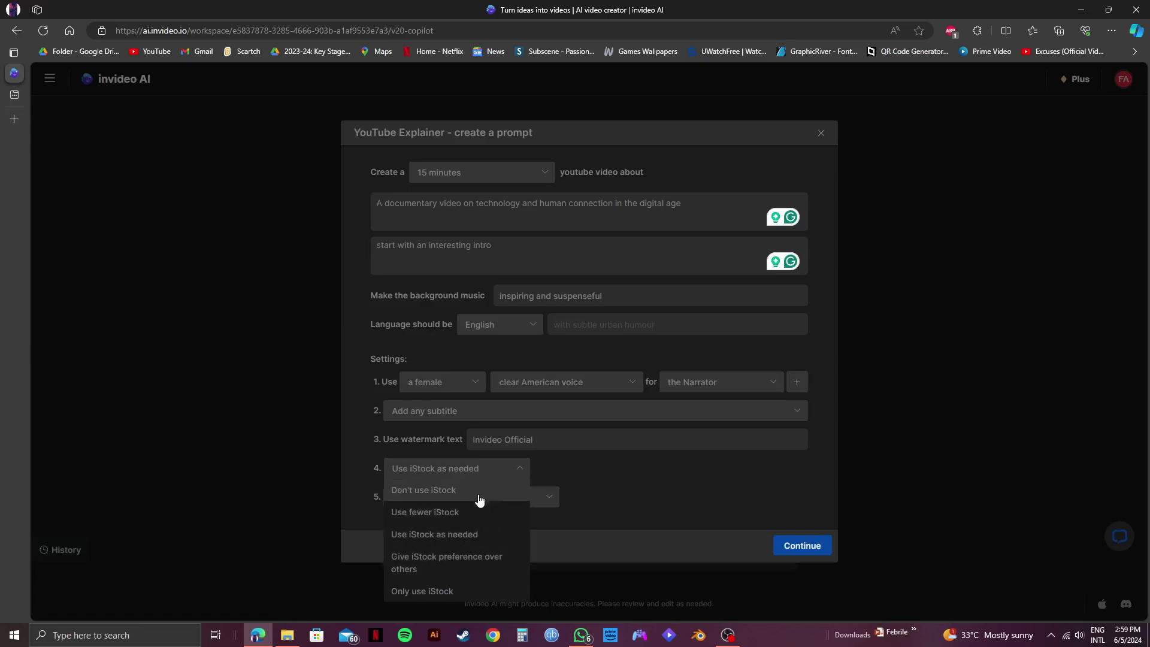
left_click(479, 473)
left_click(540, 497)
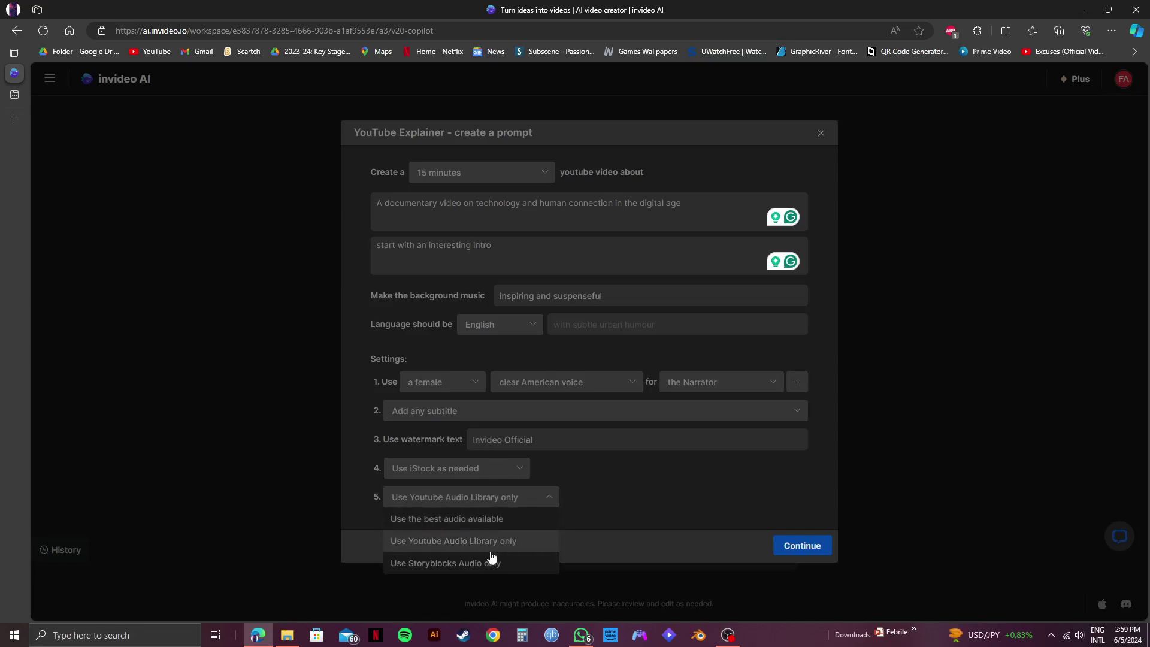
left_click(525, 498)
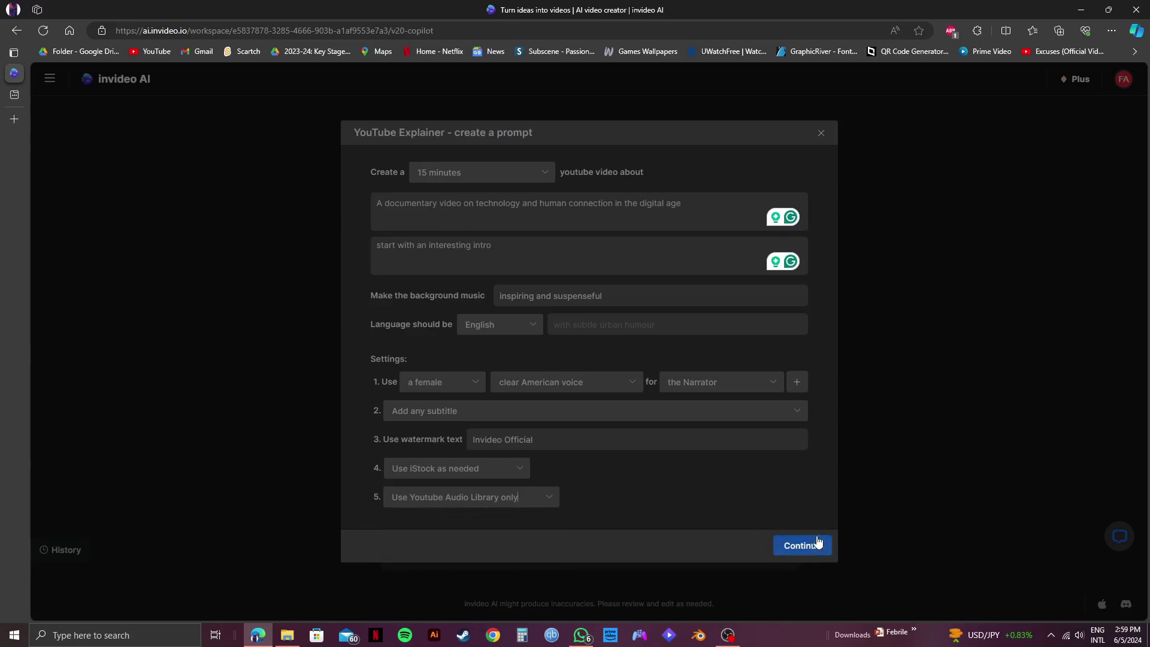
Step: Apply the explainer brief to the prompt box and generate the video
left_click(789, 546)
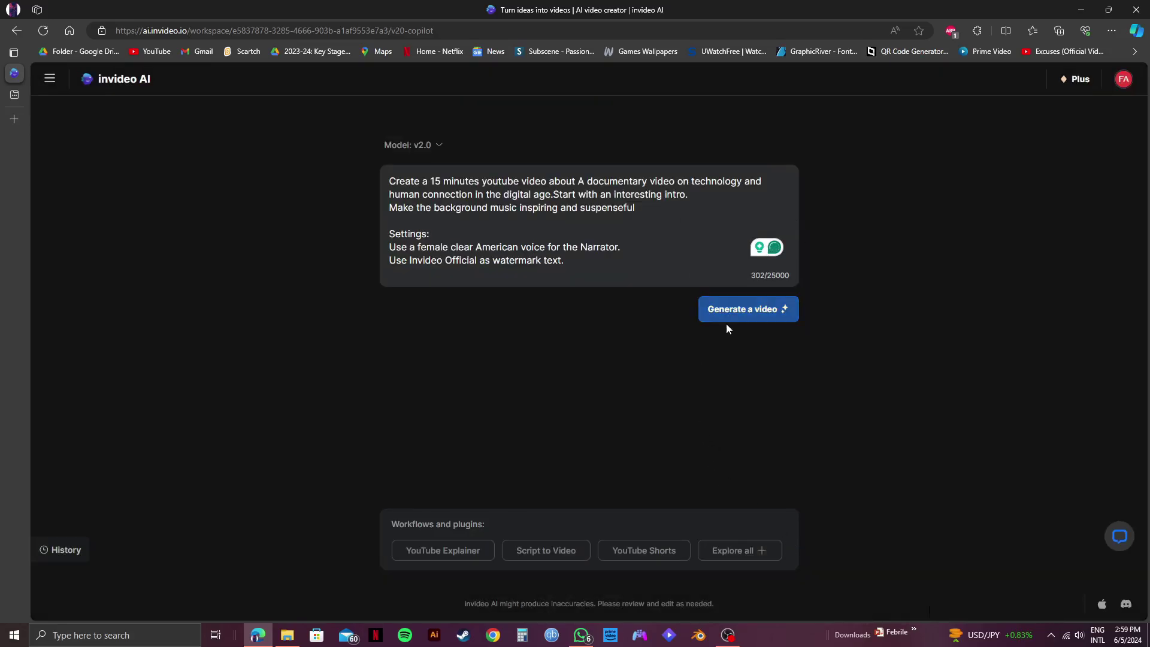
left_click(771, 318)
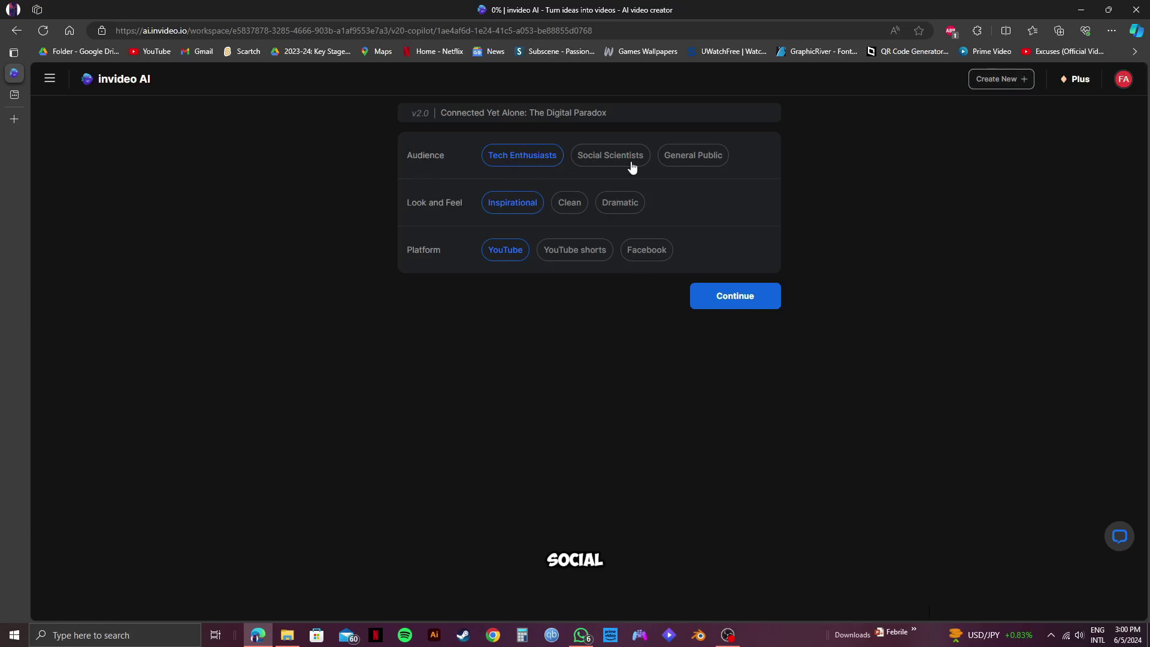
Step: Switch the audience to General Public and begin generating the documentary
left_click(698, 157)
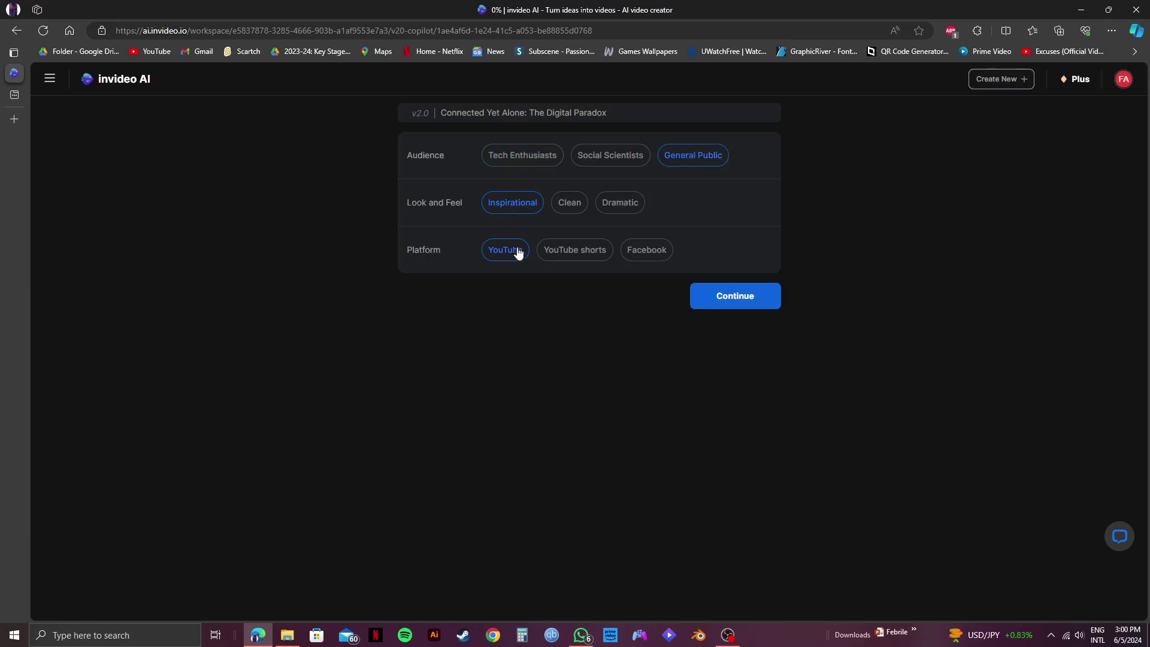
left_click(742, 296)
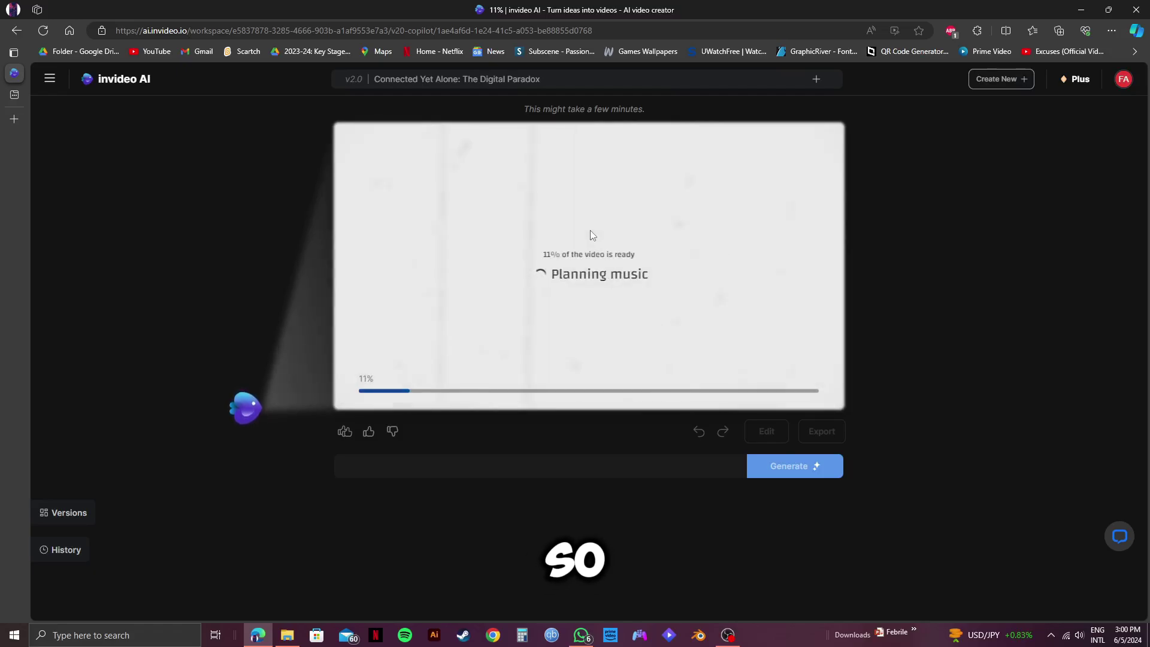
Step: Play the 16:22 documentary preview and adjust the system volume up, then down
left_click(699, 287)
key("XF86AudioRaiseVolume")
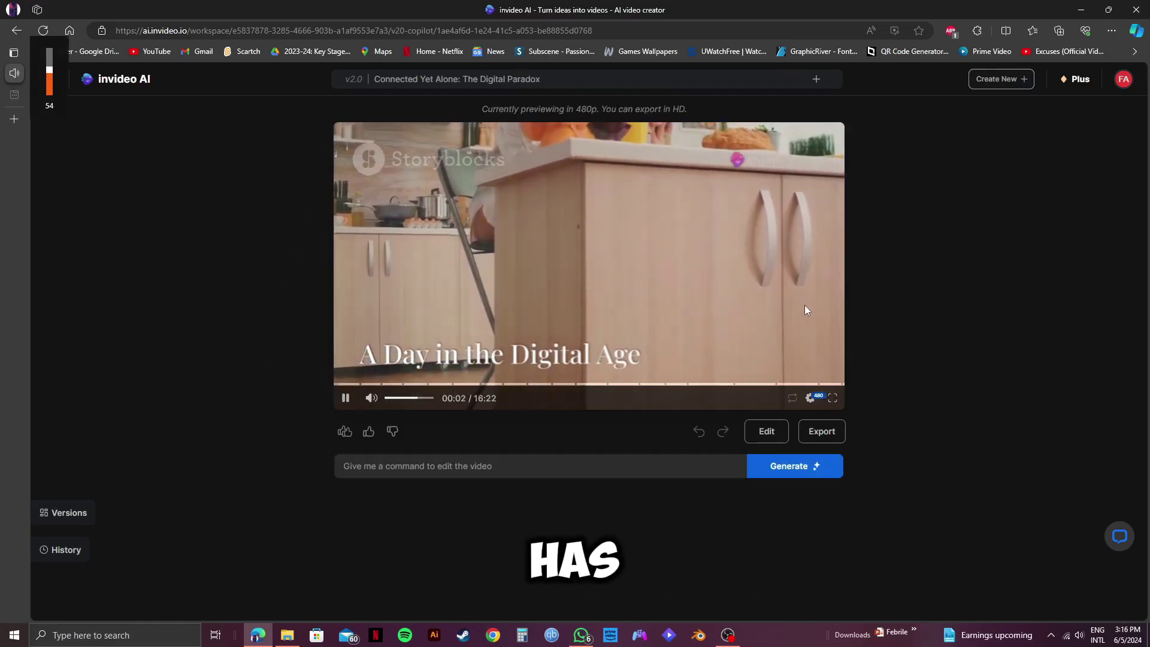
key("XF86AudioRaiseVolume")
key("XF86AudioRaiseVolume")
key("XF86AudioRaiseVolume")
key("XF86AudioRaiseVolume")
key("XF86AudioRaiseVolume")
key("XF86AudioRaiseVolume")
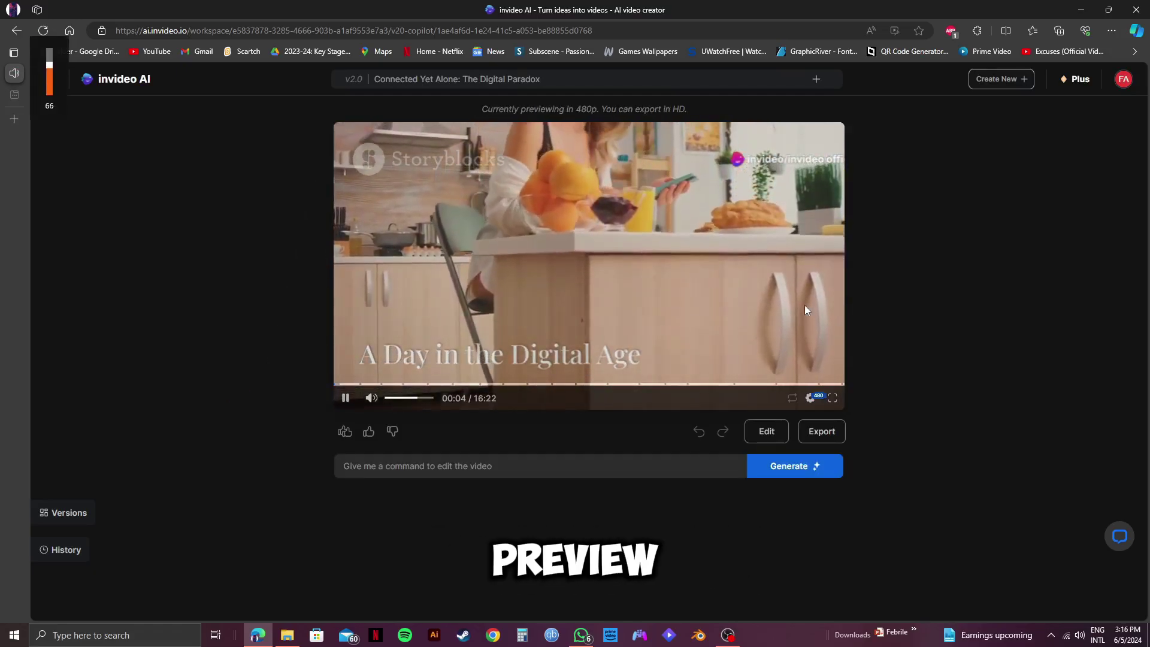
key("XF86AudioRaiseVolume")
key("XF86AudioRaiseVolume")
key("XF86AudioRaiseVolume")
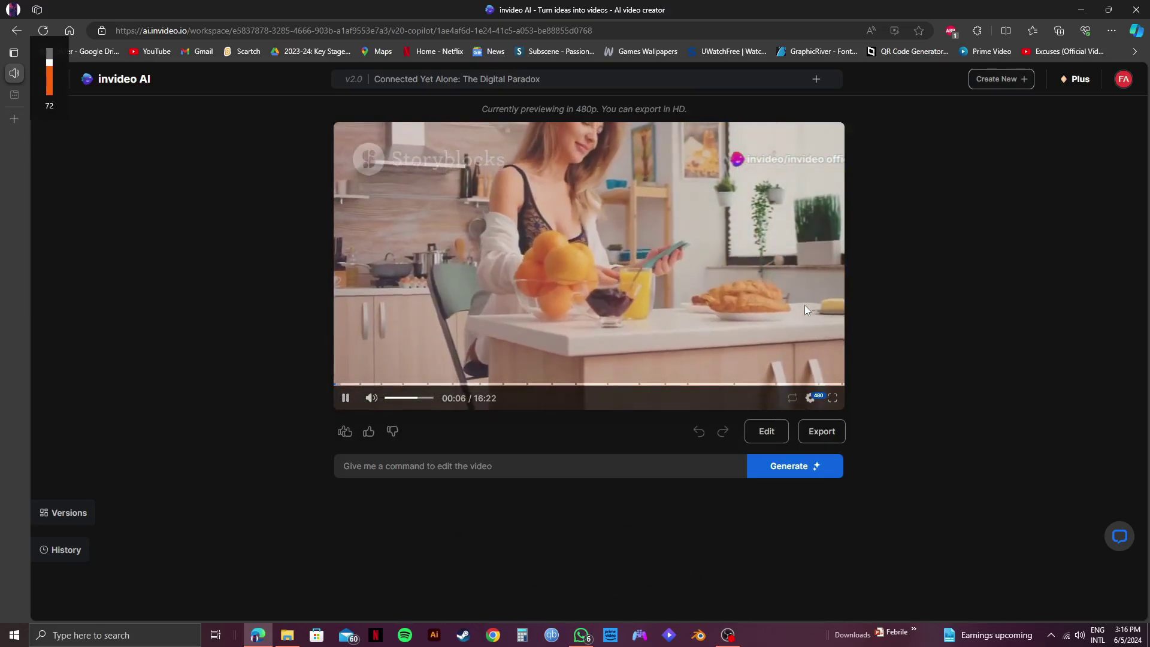
key("XF86AudioLowerVolume")
key("XF86AudioLowerVolume")
key("XF86AudioLowerVolume")
key("XF86AudioLowerVolume")
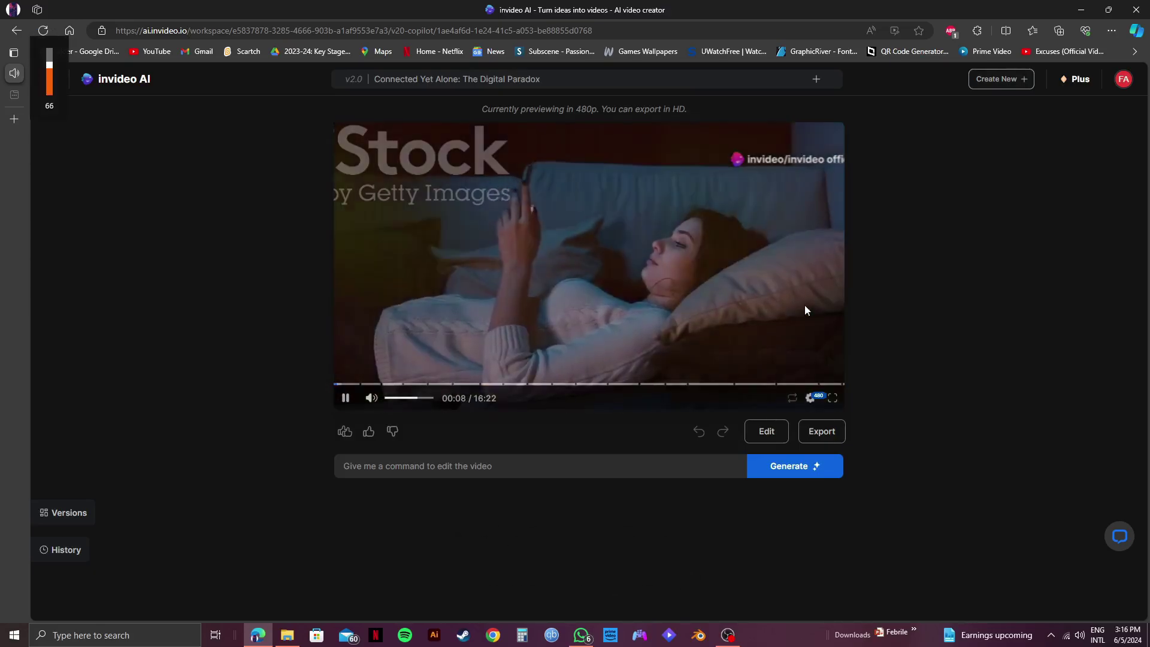
key("XF86AudioLowerVolume")
key("XF86AudioLowerVolume")
key("XF86AudioLowerVolume")
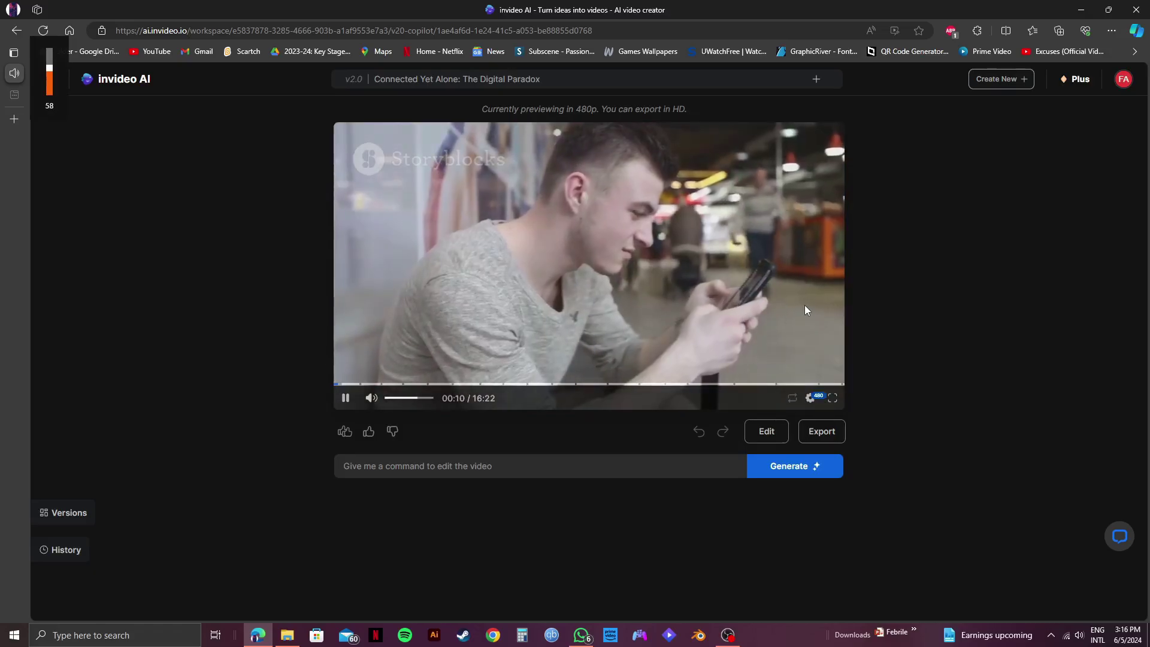
key("XF86AudioLowerVolume")
key("XF86AudioLowerVolume")
key("XF86AudioLowerVolume")
key("XF86AudioLowerVolume")
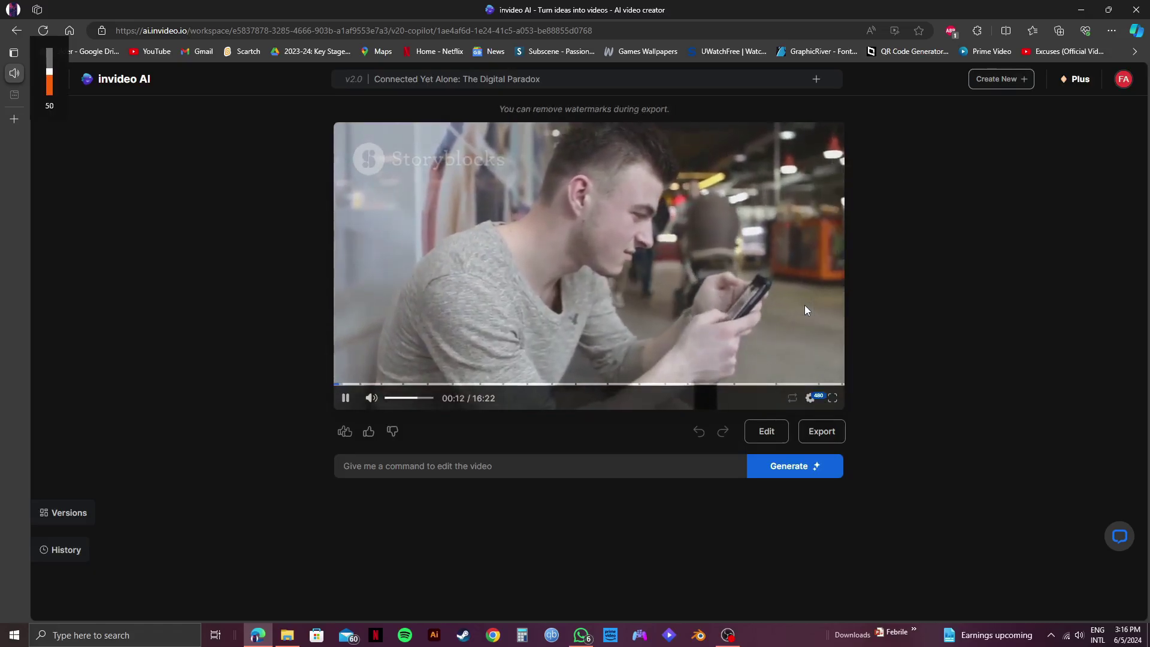
key("XF86AudioLowerVolume")
key("XF86AudioLowerVolume")
key("XF86AudioLowerVolume")
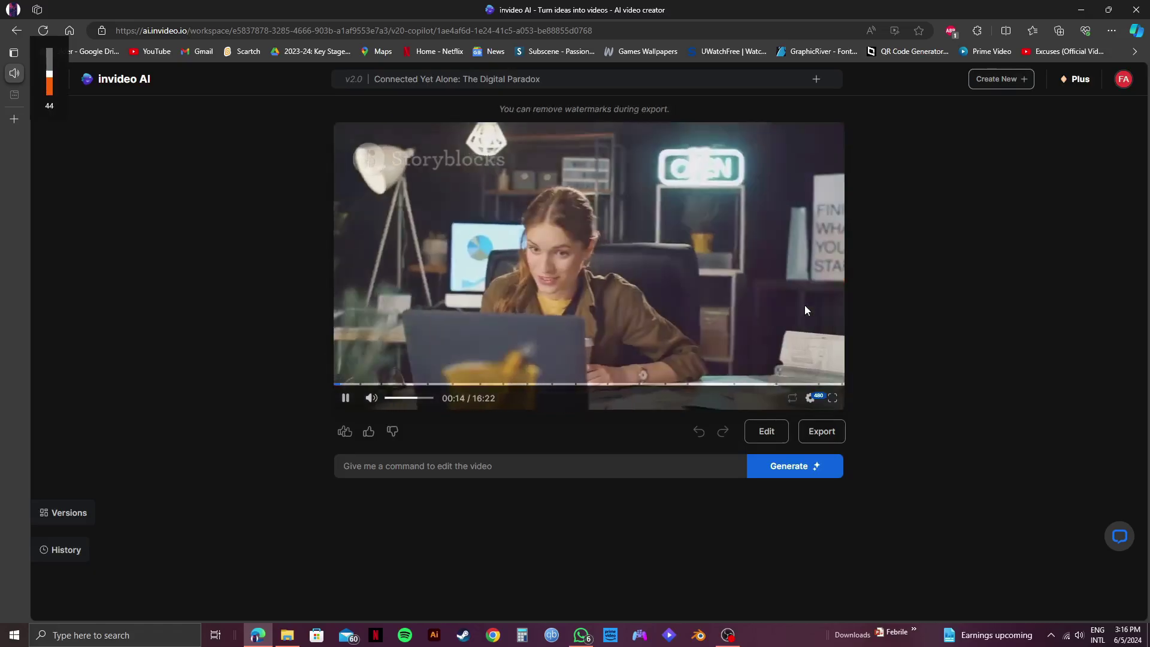
key("XF86AudioLowerVolume")
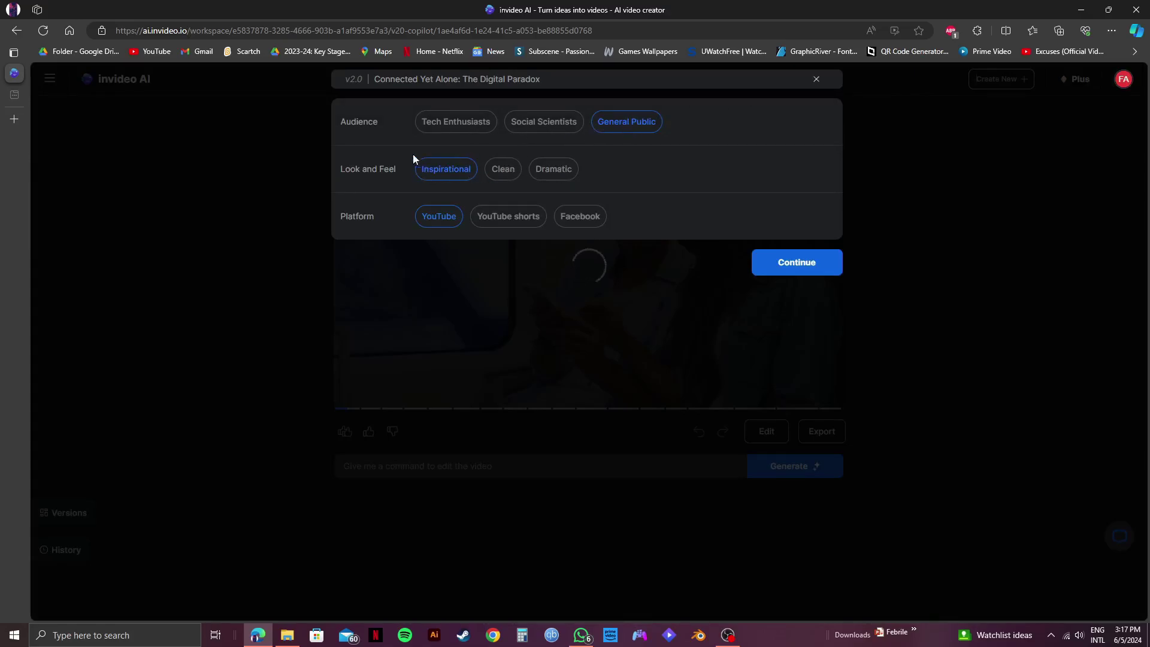
Step: Switch the look and feel to Dramatic and regenerate the documentary
left_click(563, 168)
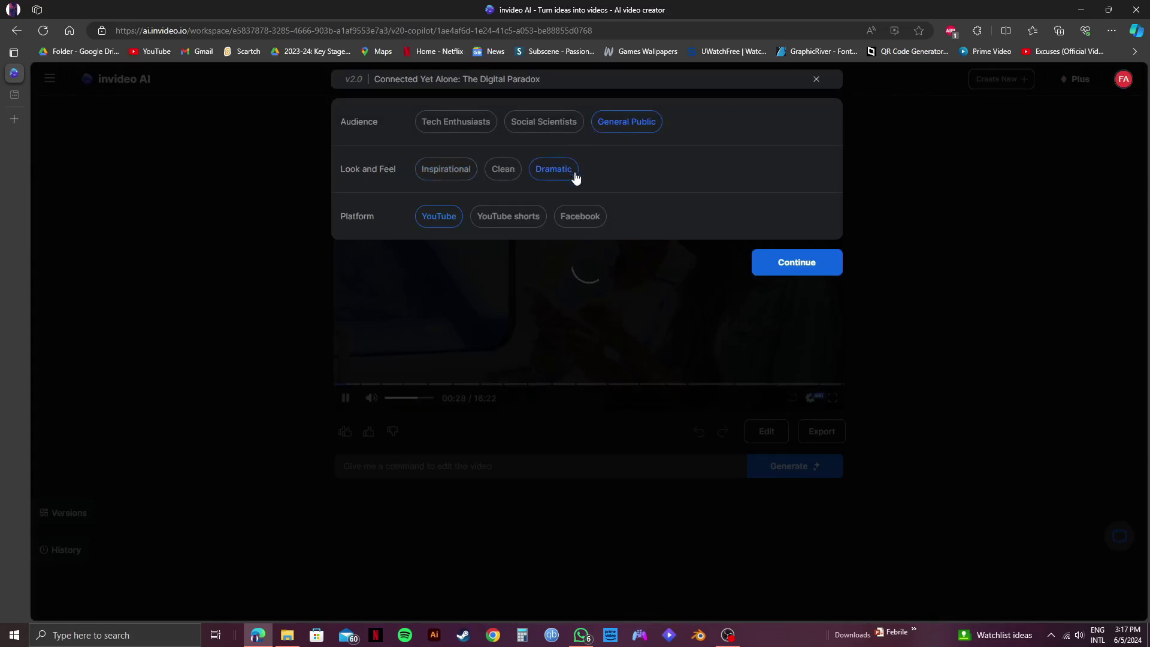
left_click(790, 261)
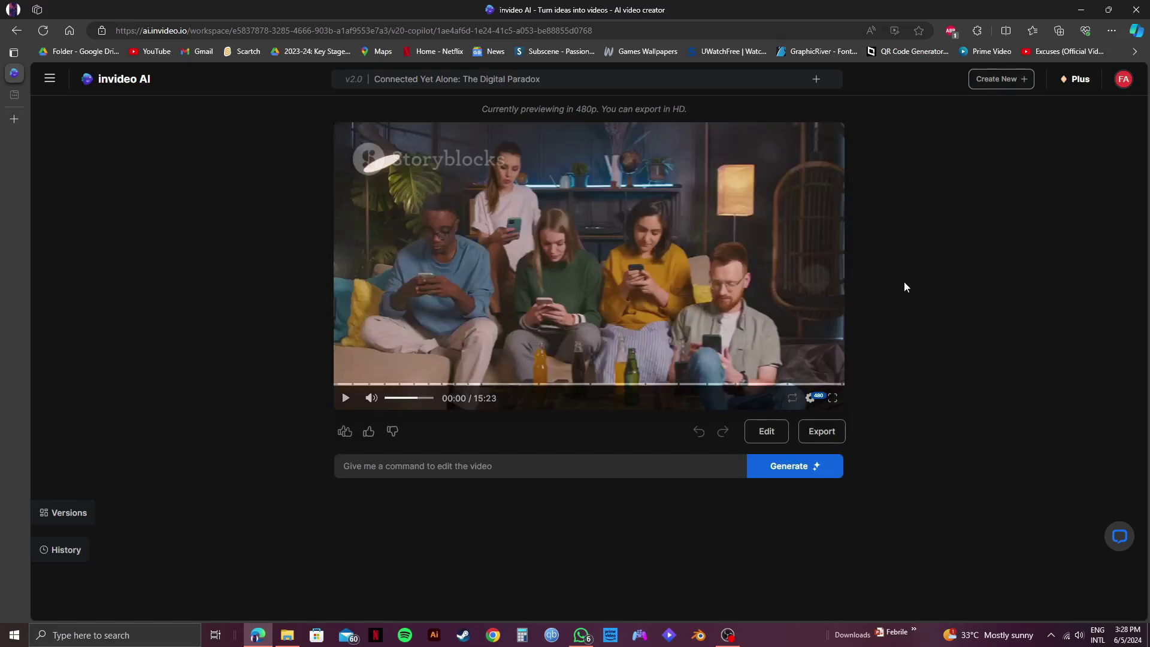
Step: Play the regenerated 15:23 preview, lower the volume, and drag playback back to 00:00
left_click(713, 222)
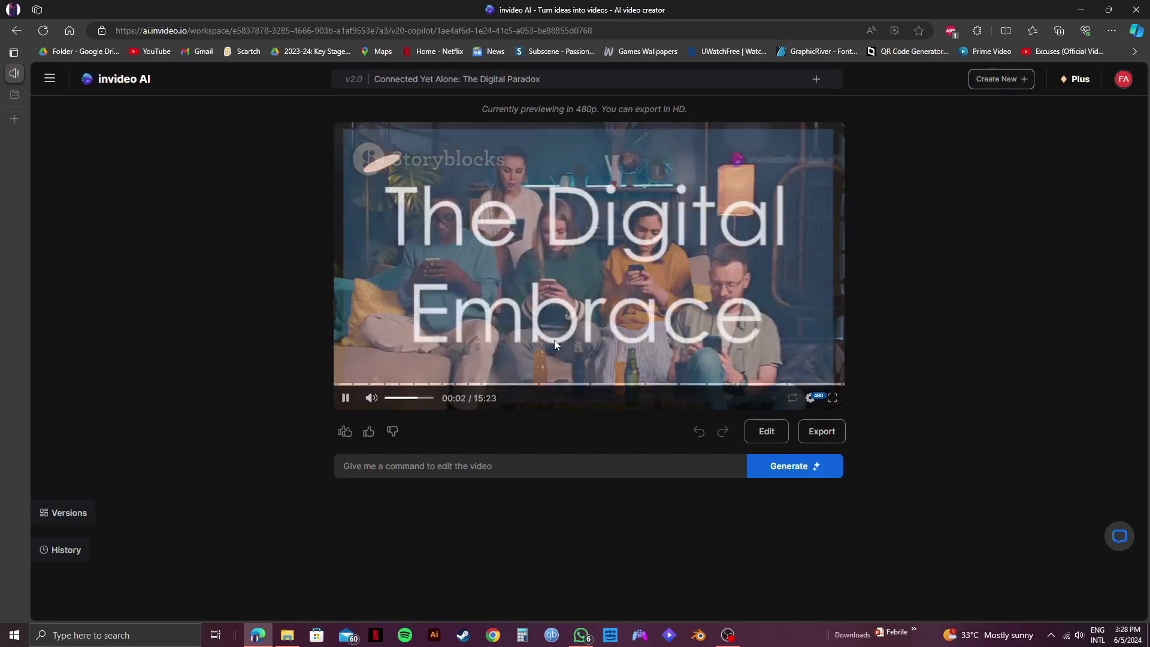
key("XF86AudioLowerVolume")
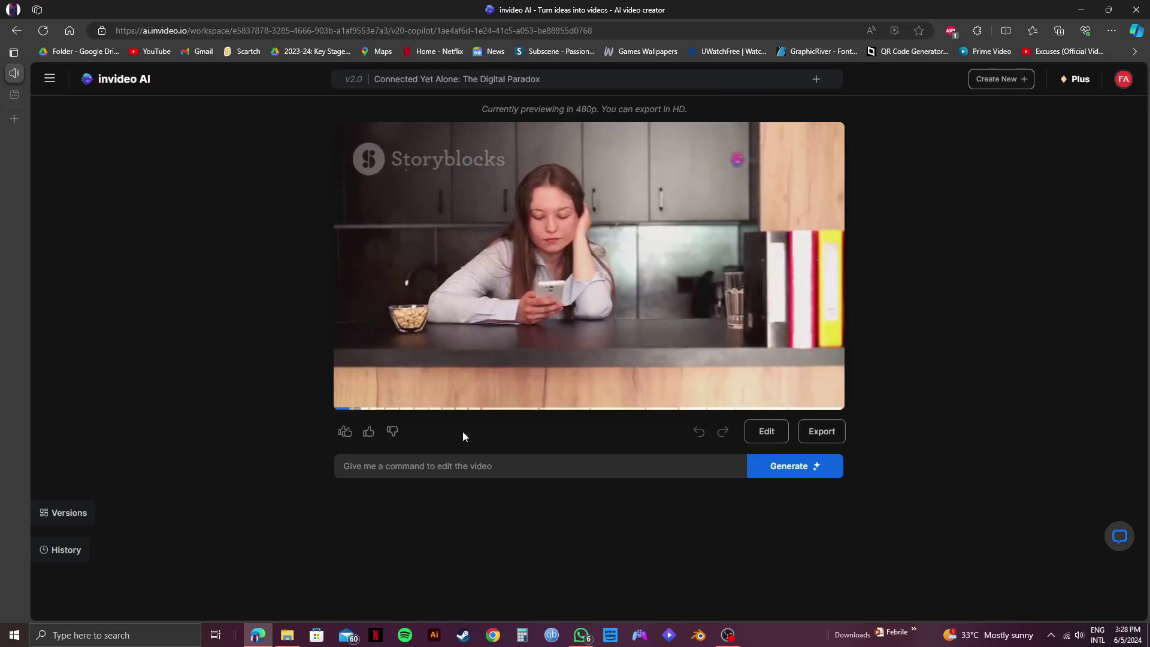
left_click(343, 384)
left_click_drag(343, 383, 334, 383)
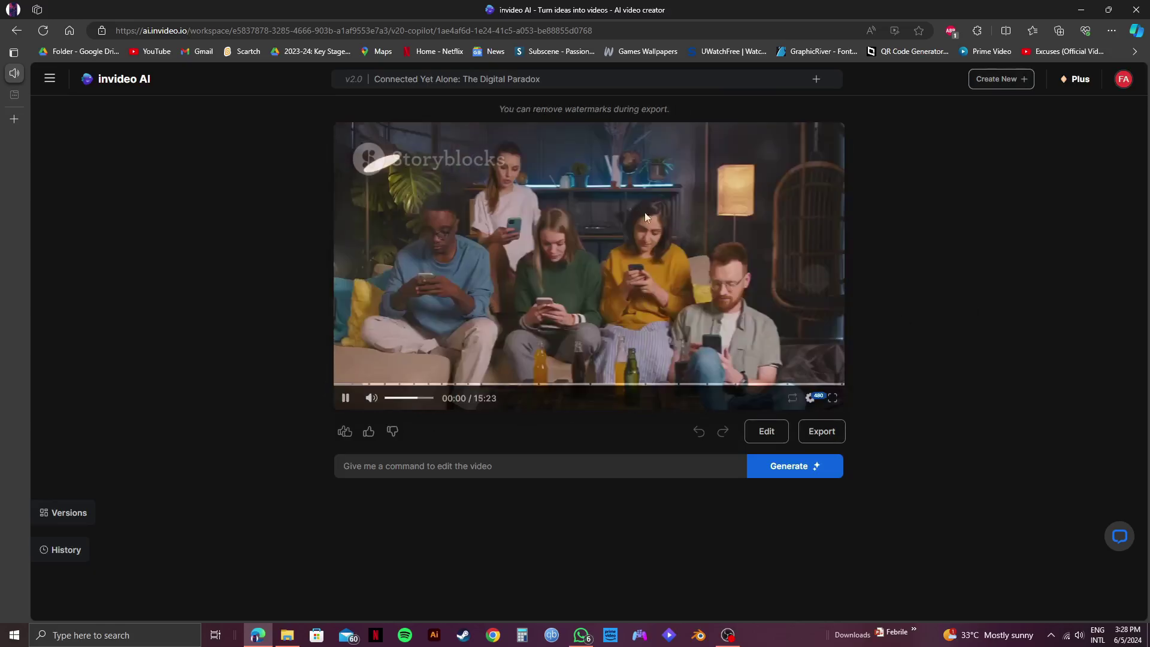
Step: Pause the preview and submit the edit request 'change the intro into fast and dramatic'
left_click(409, 367)
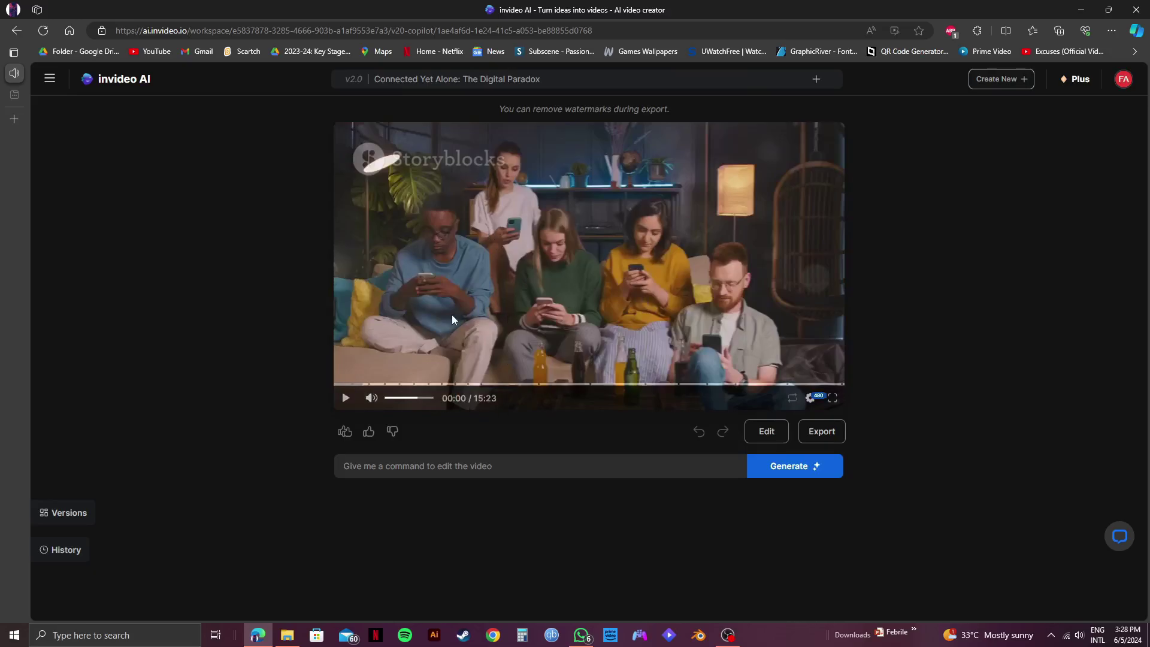
left_click(451, 473)
type("change the ")
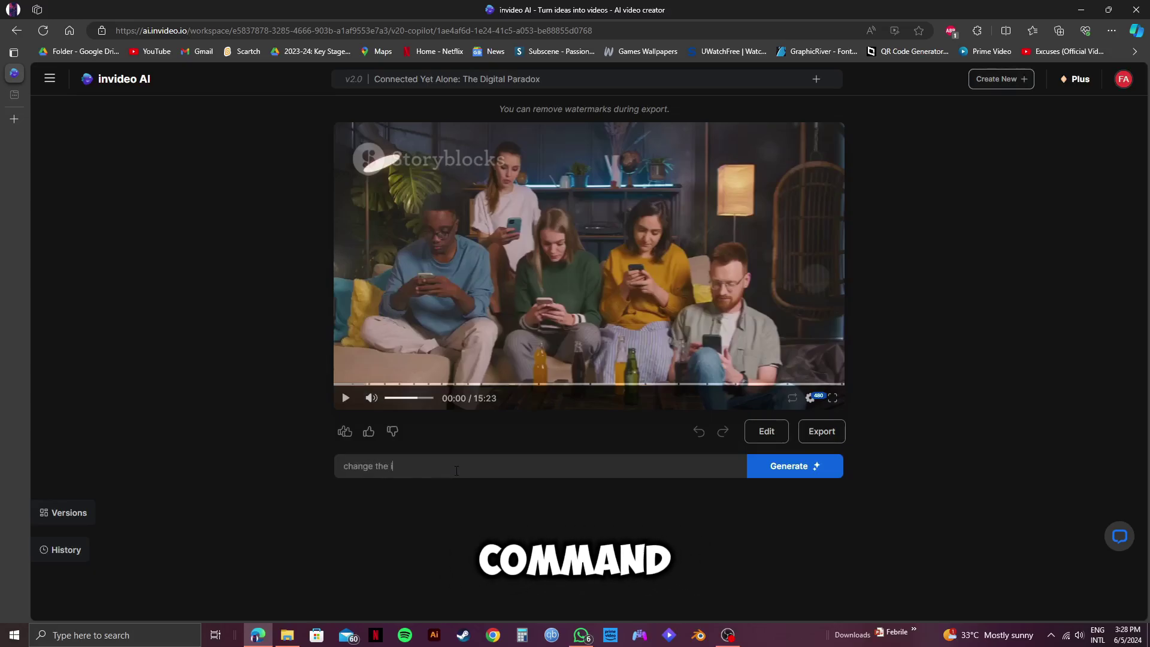
type("intro  into fast and f")
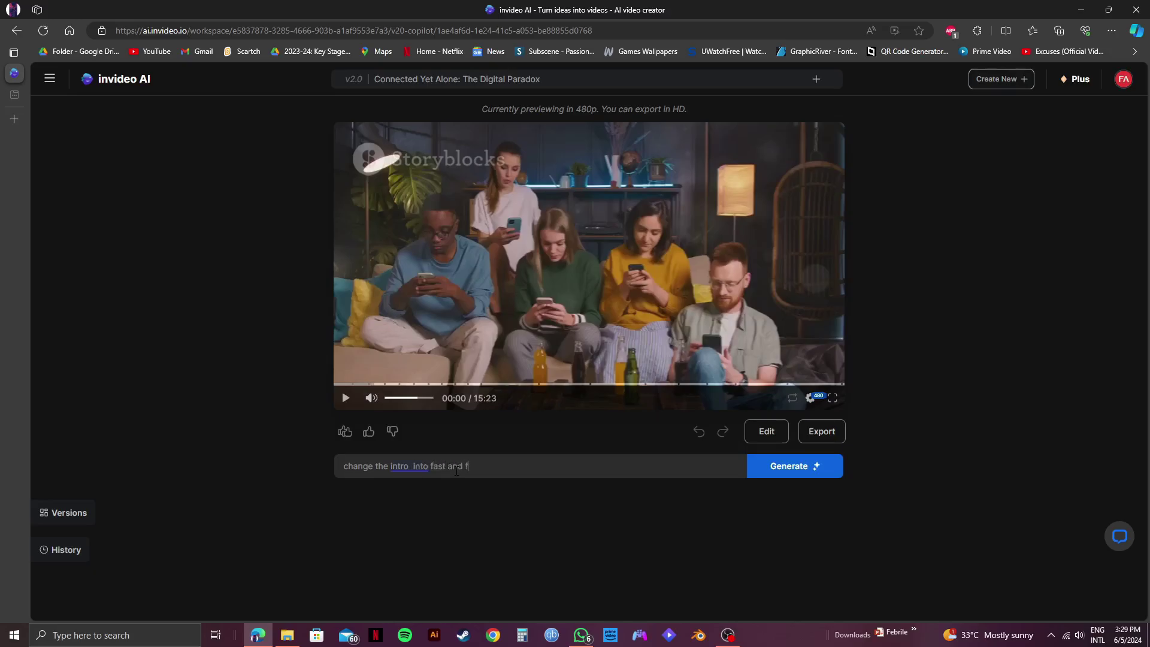
key("BackSpace")
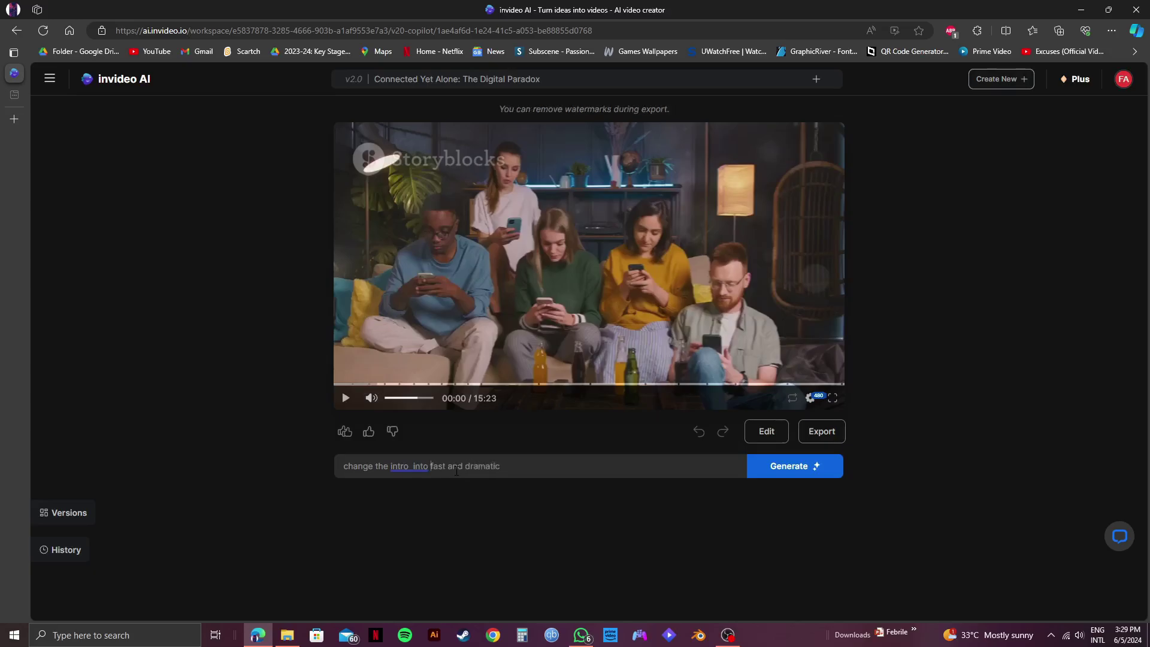
key("BackSpace")
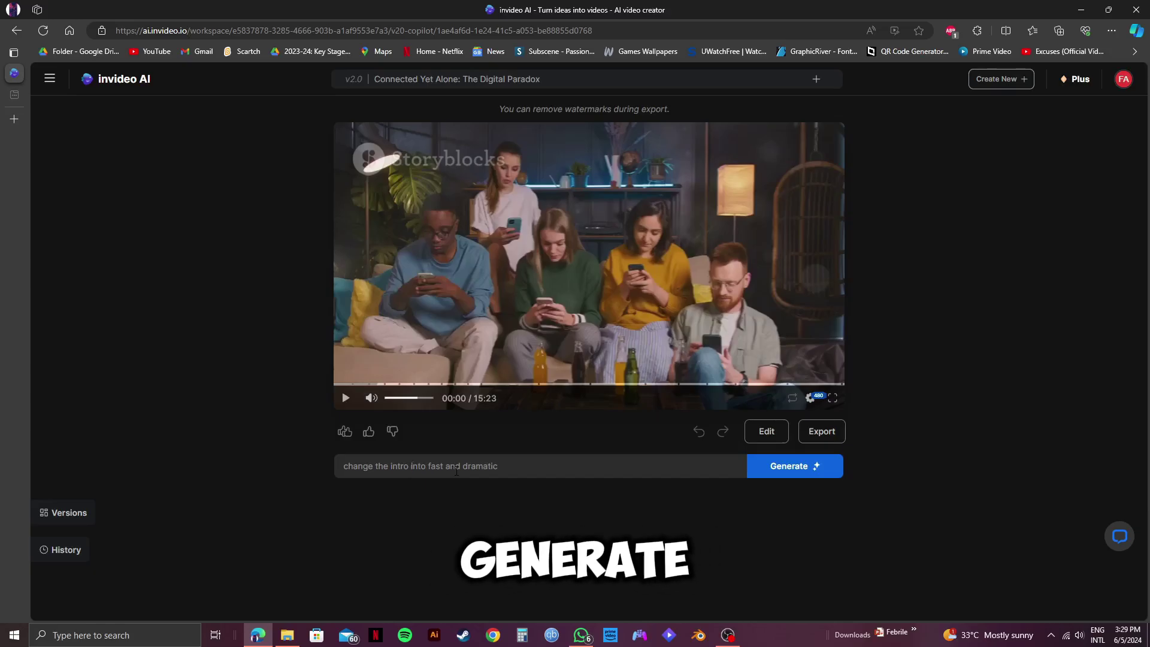
key("Return")
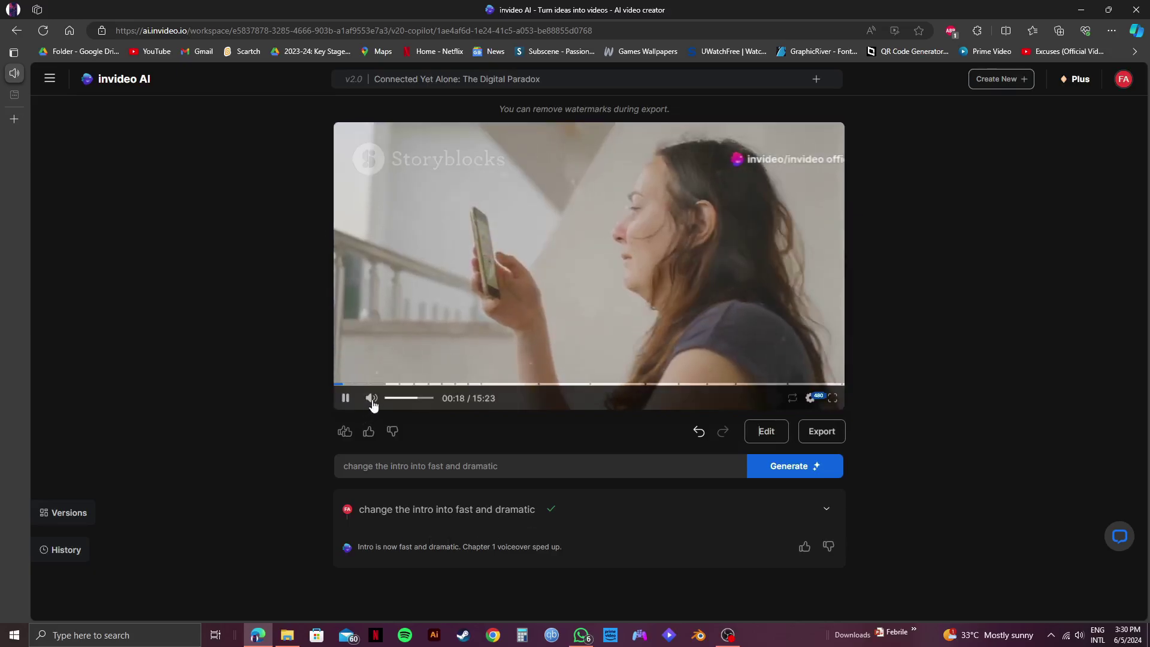
Step: Rewind the preview to the start of the video
left_click(335, 384)
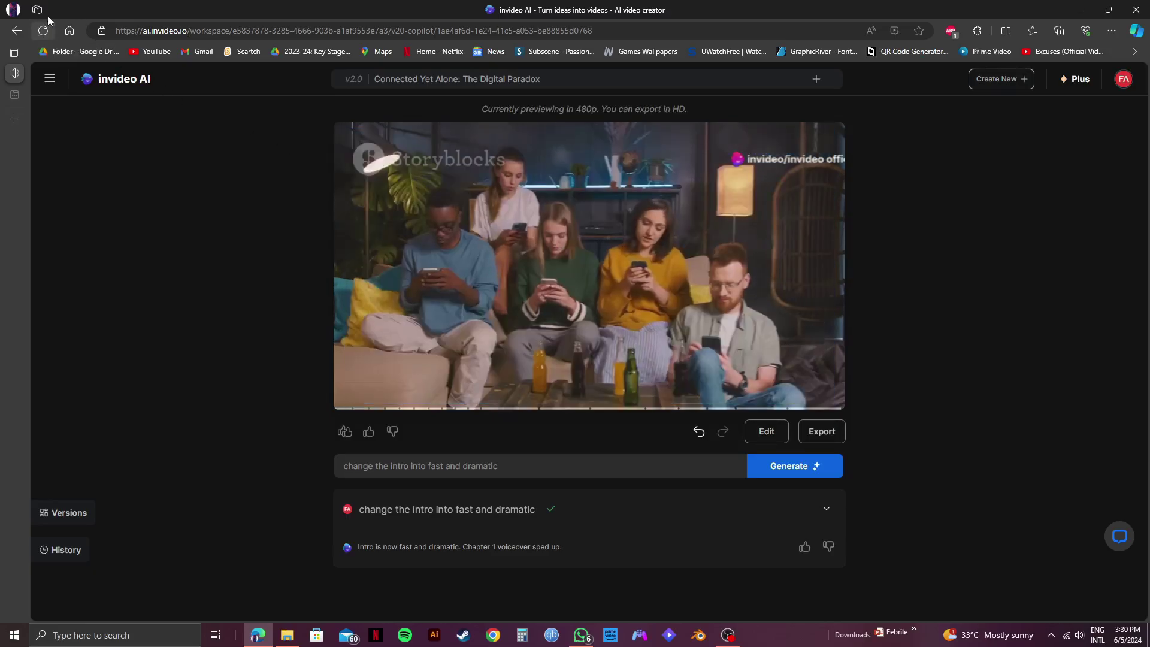
Step: Reload the page to refresh the video preview
left_click(42, 36)
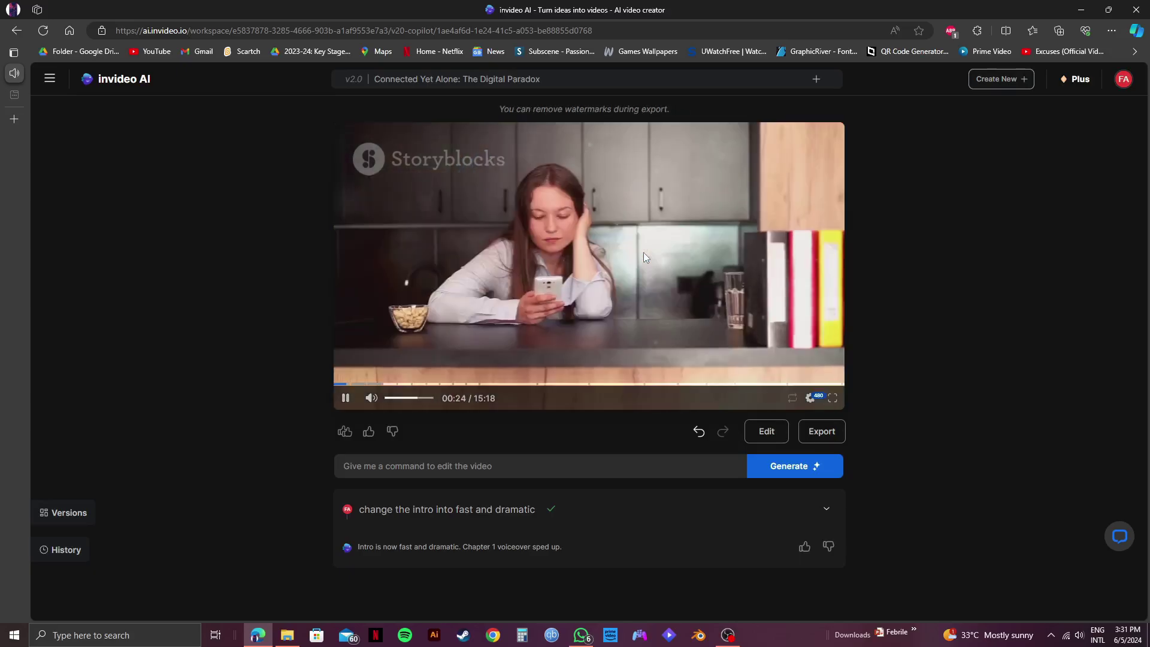
Step: Pause on the kitchen clip and search the stock media for 'technology'
left_click(643, 253)
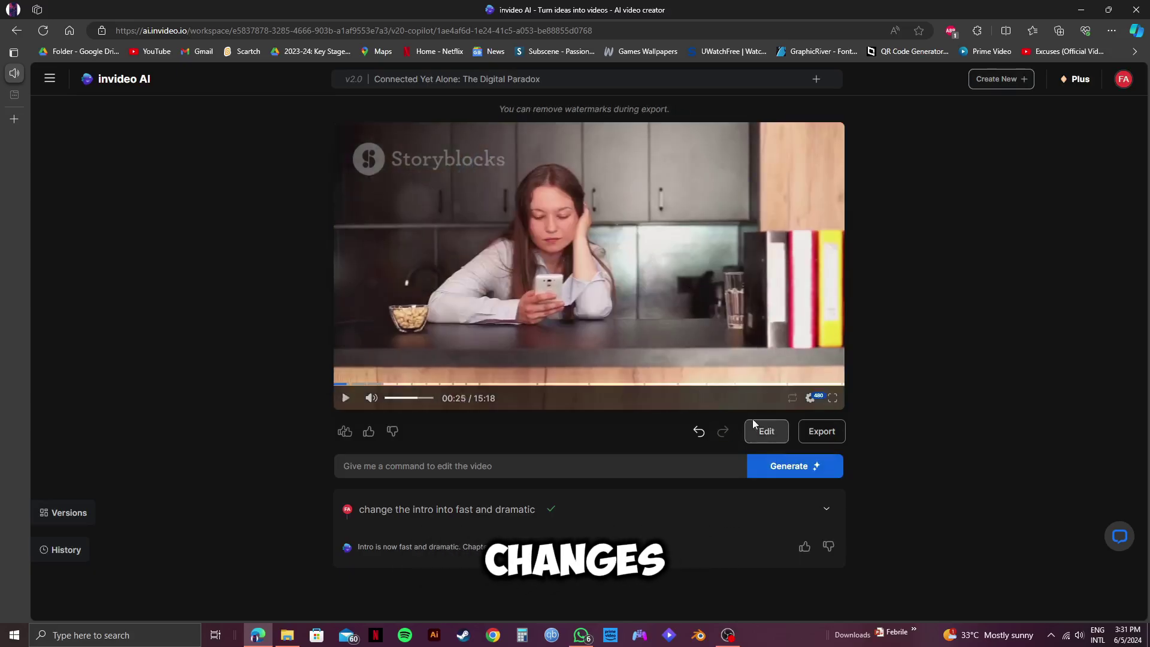
left_click(762, 432)
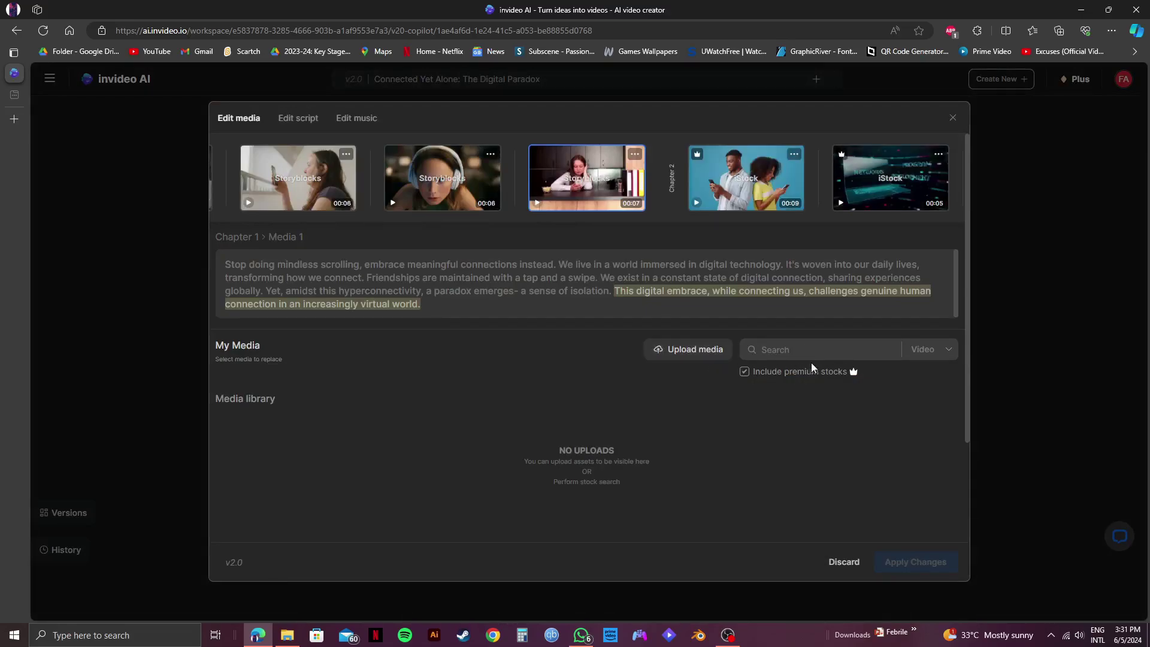
left_click(780, 353)
type("technology")
key("Return")
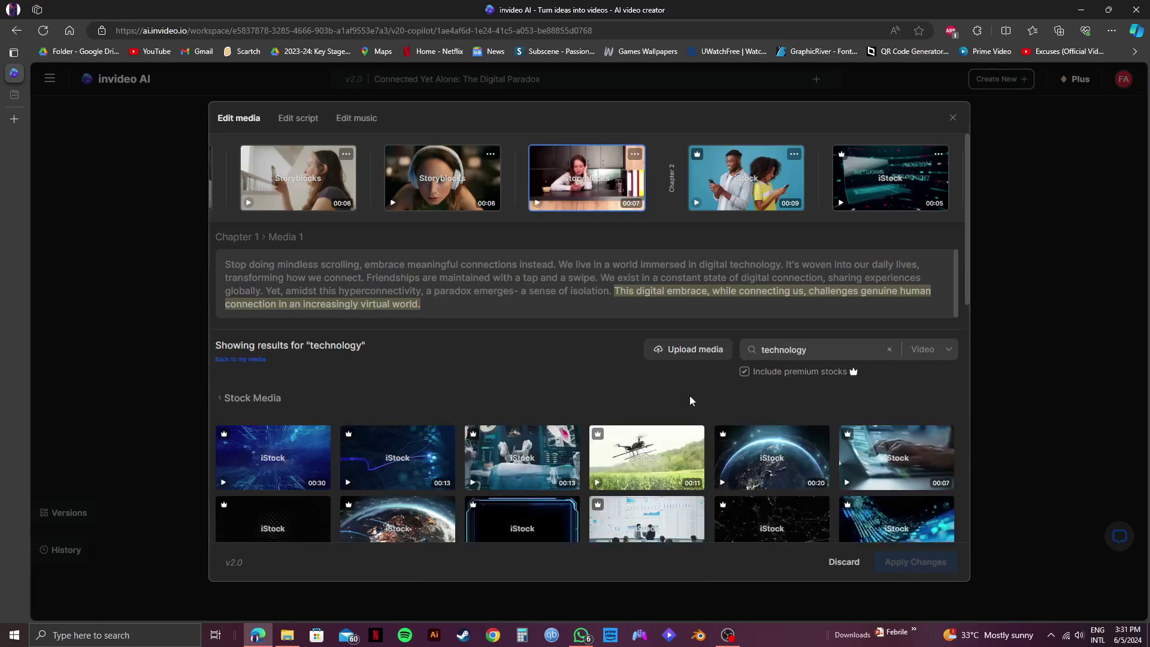
Step: Replace the kitchen clip with the iStock drone-over-field footage and apply the change
mouse_move(816, 478)
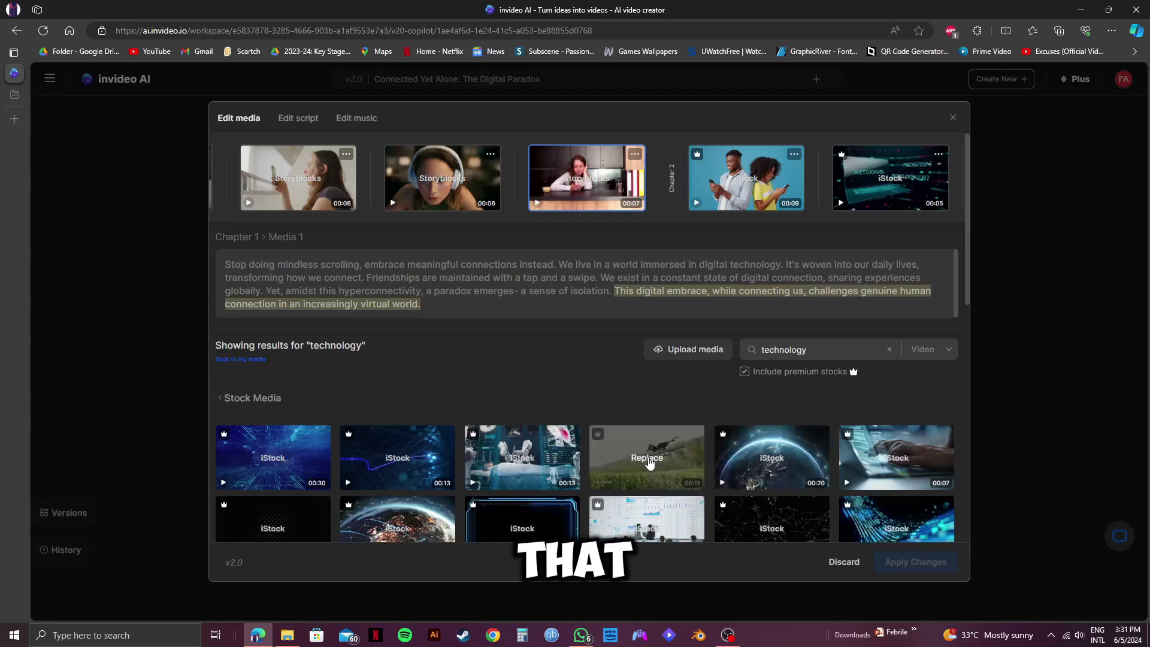
left_click(648, 458)
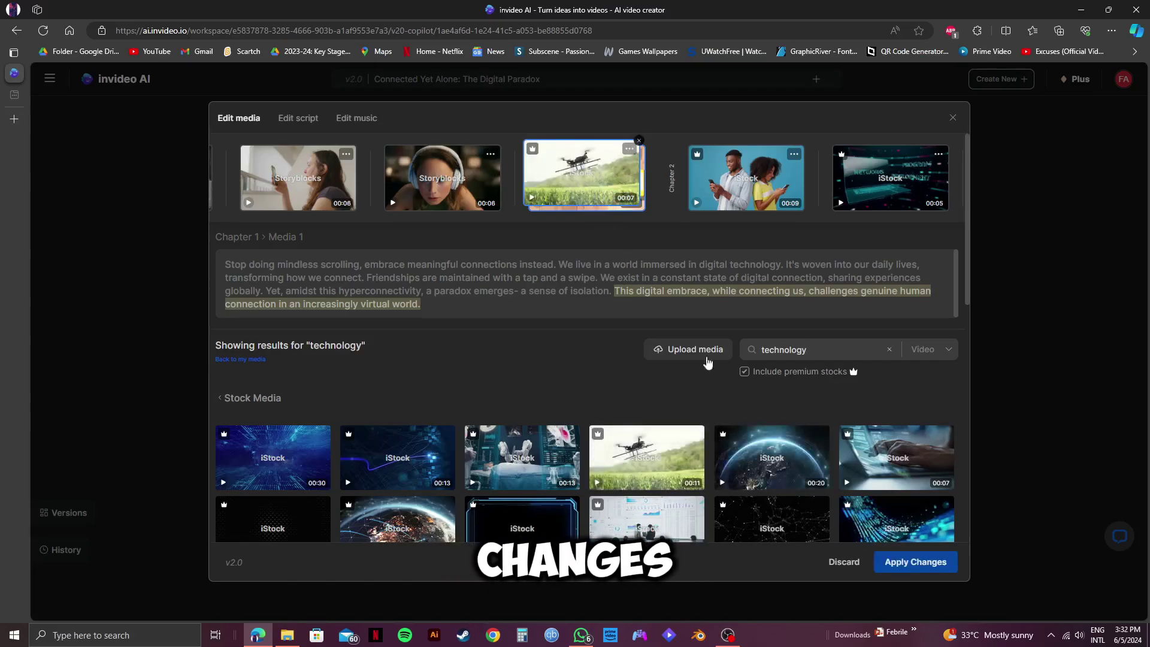
left_click(925, 561)
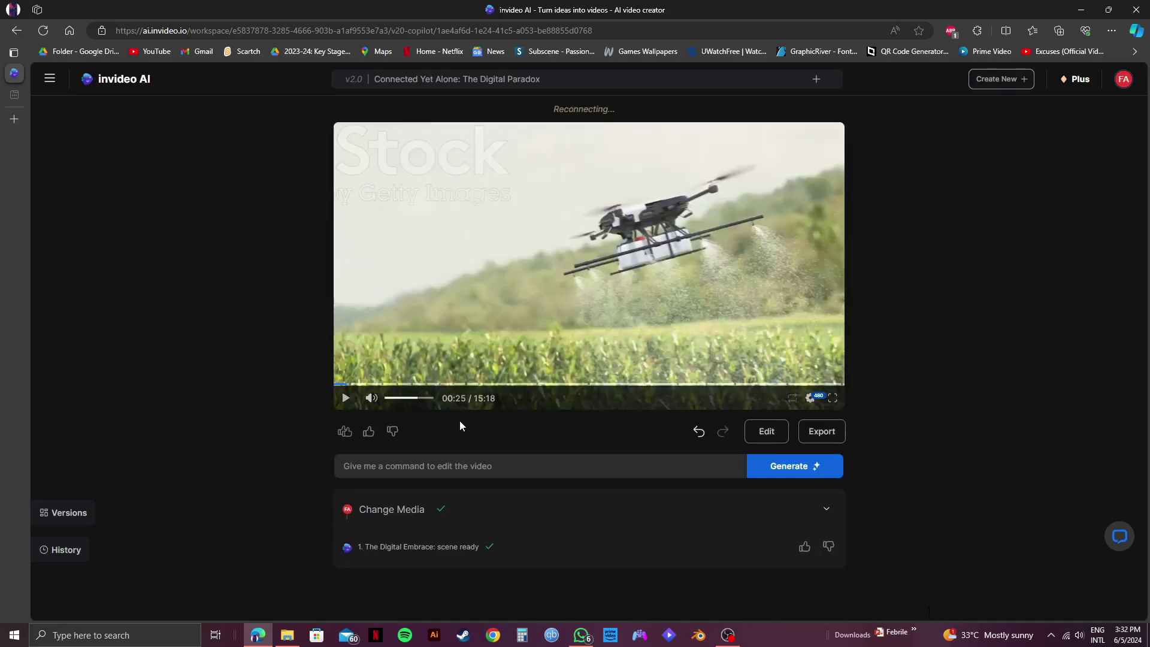
Step: Play the video to check the new drone clip
left_click(447, 340)
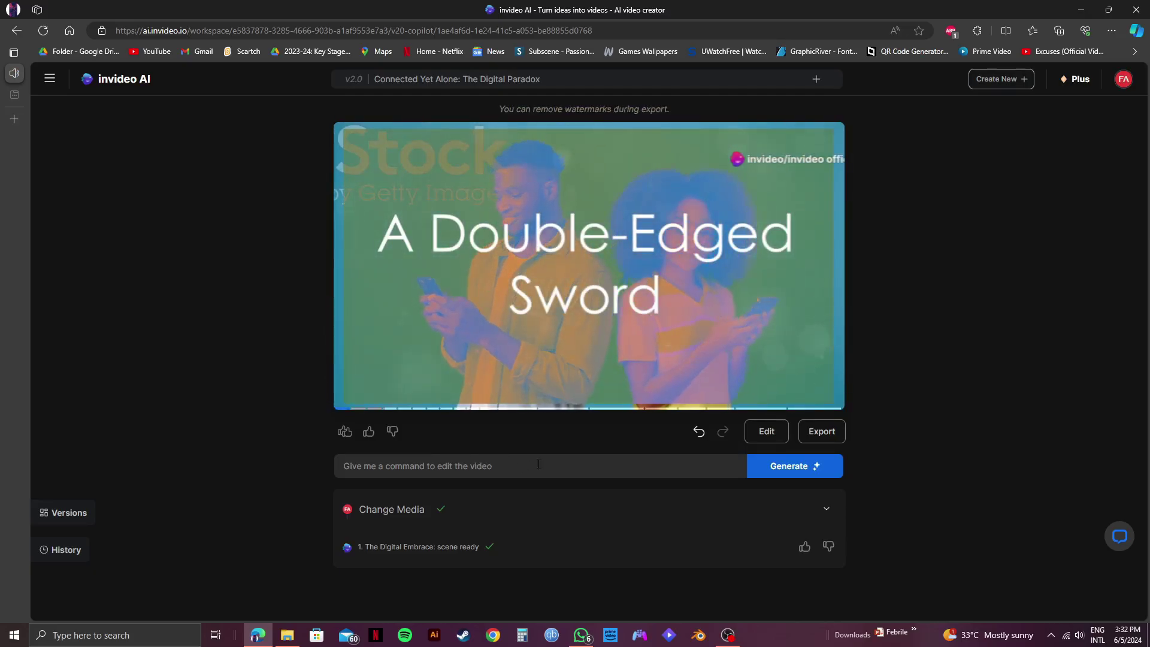
Step: Submit the command 'add subtitles into the video' to generate subtitles
left_click(448, 466)
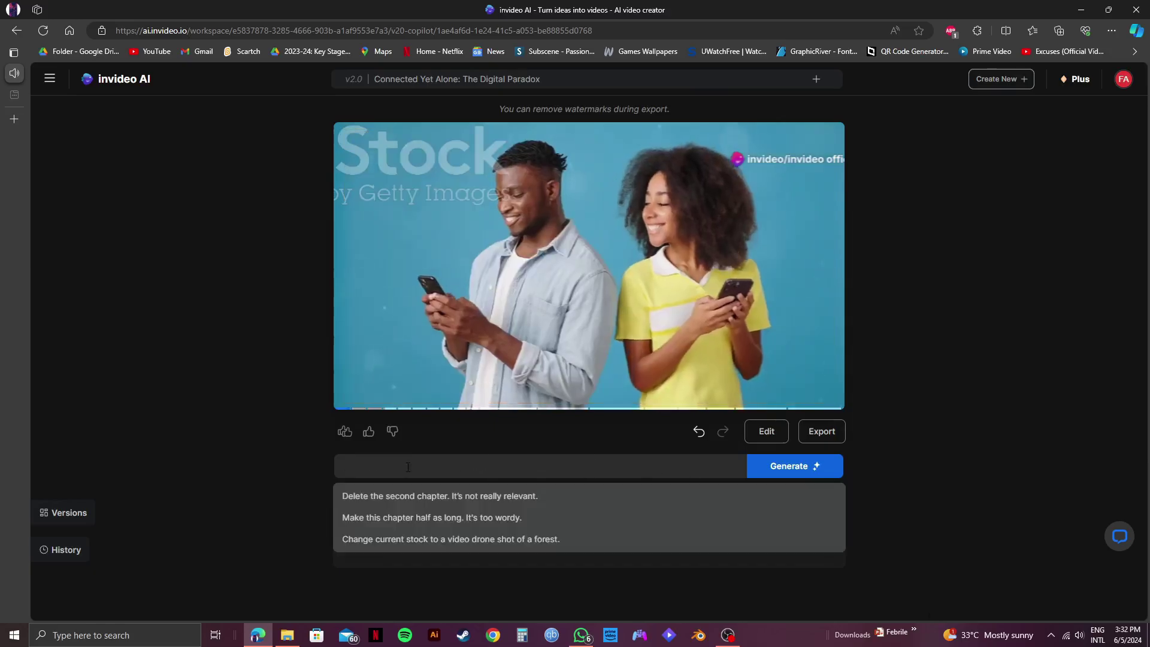
type("add su")
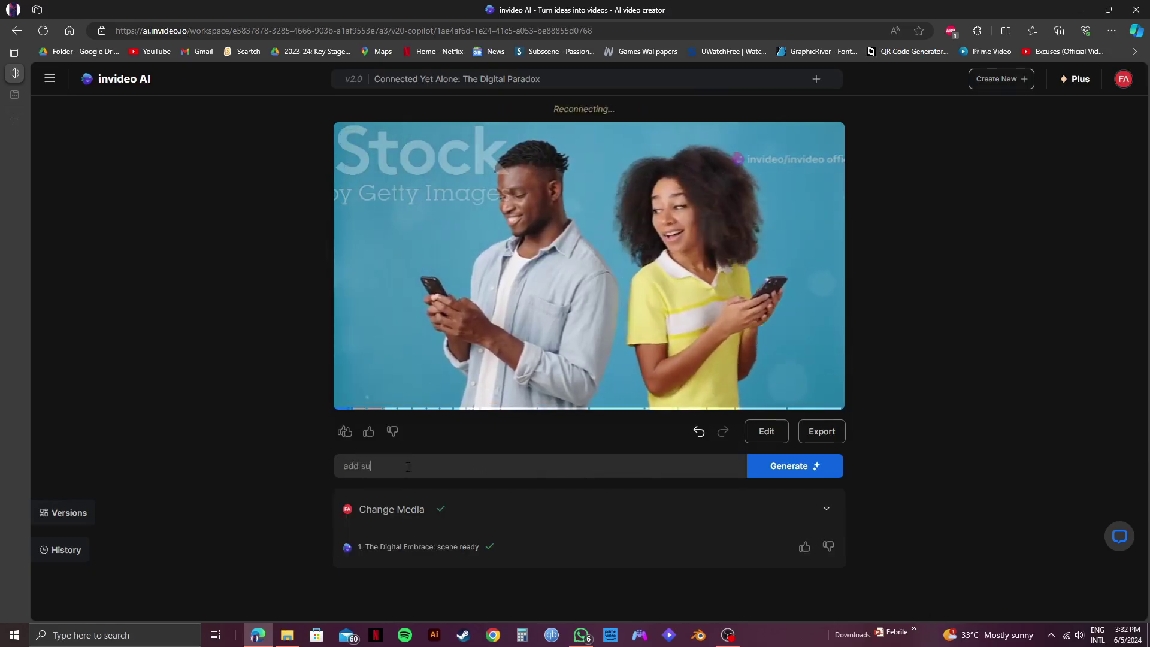
type("btitles i")
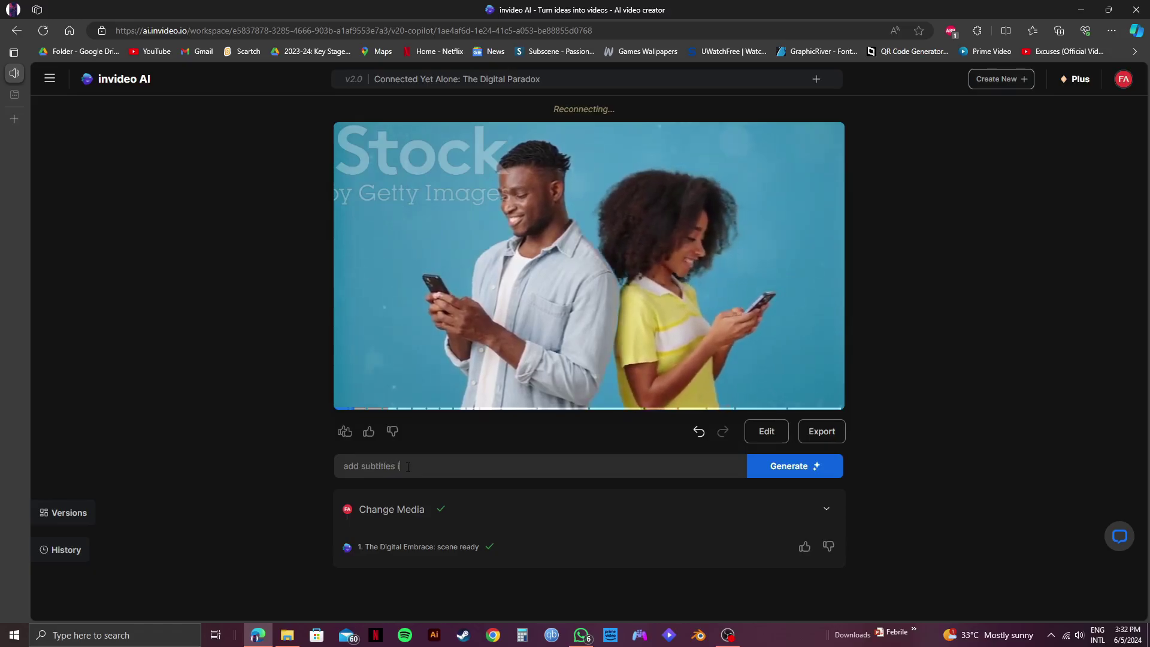
type("nto the video")
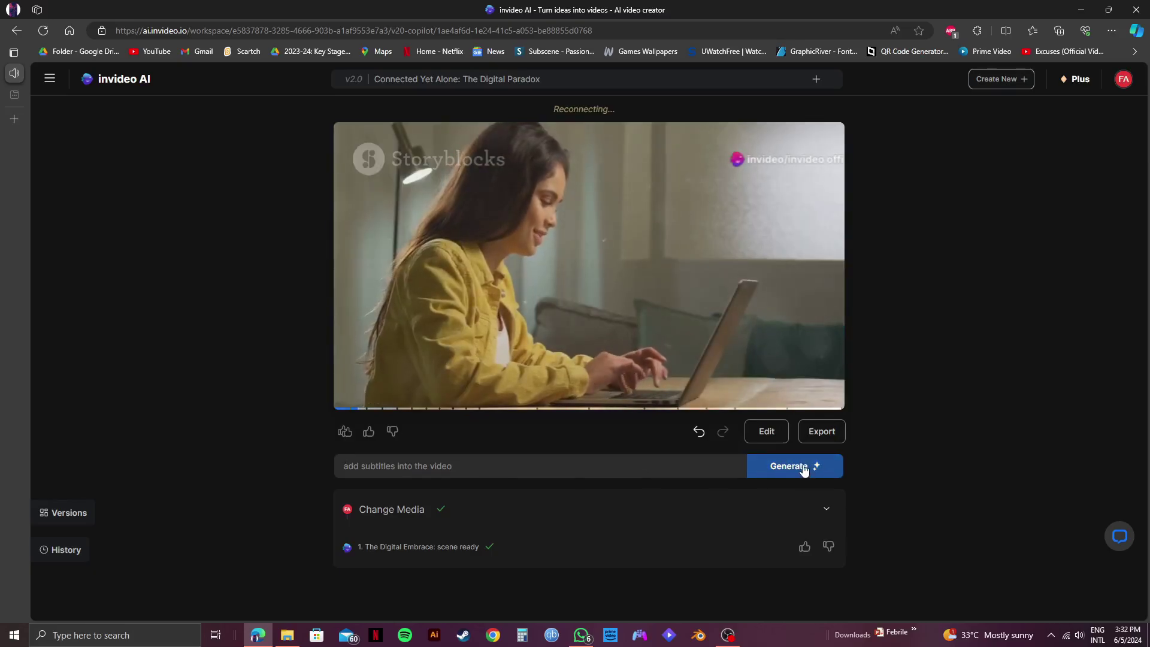
left_click(802, 467)
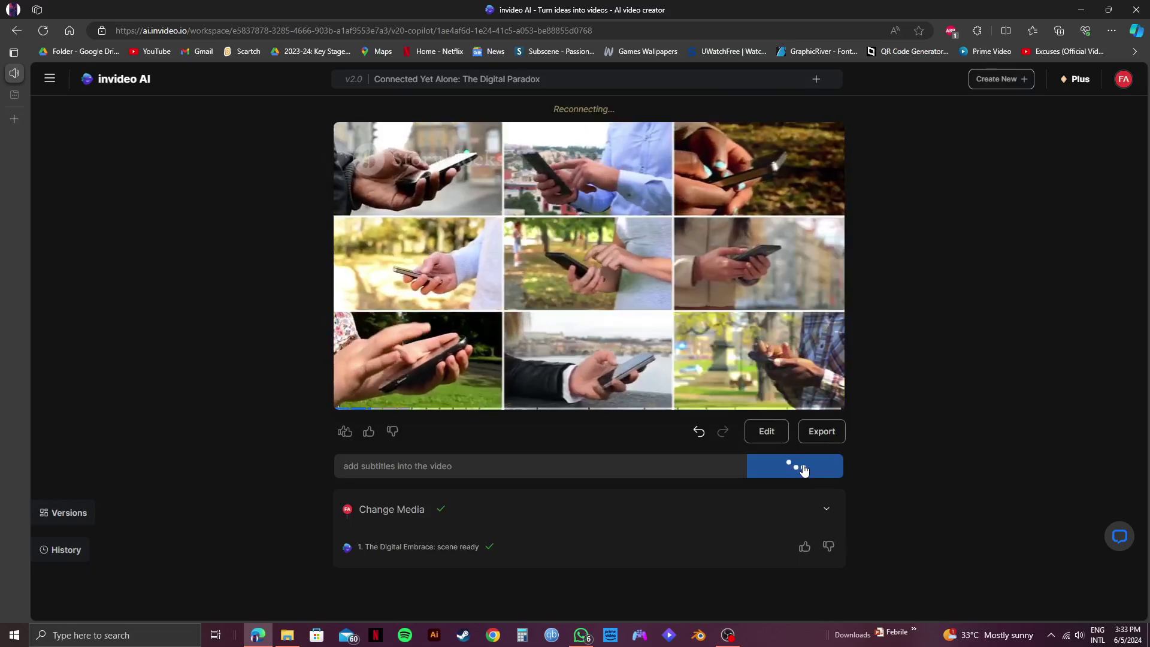
Step: Check the network connection, reload the project, and play the preview with subtitles
left_click(1066, 635)
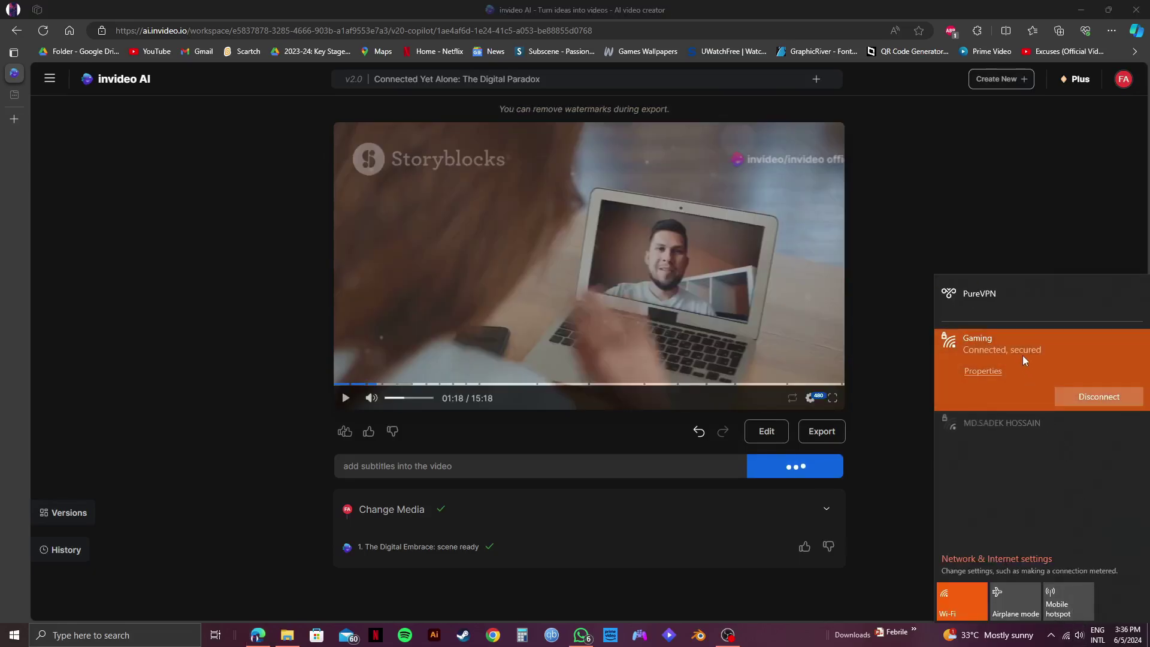
left_click(897, 353)
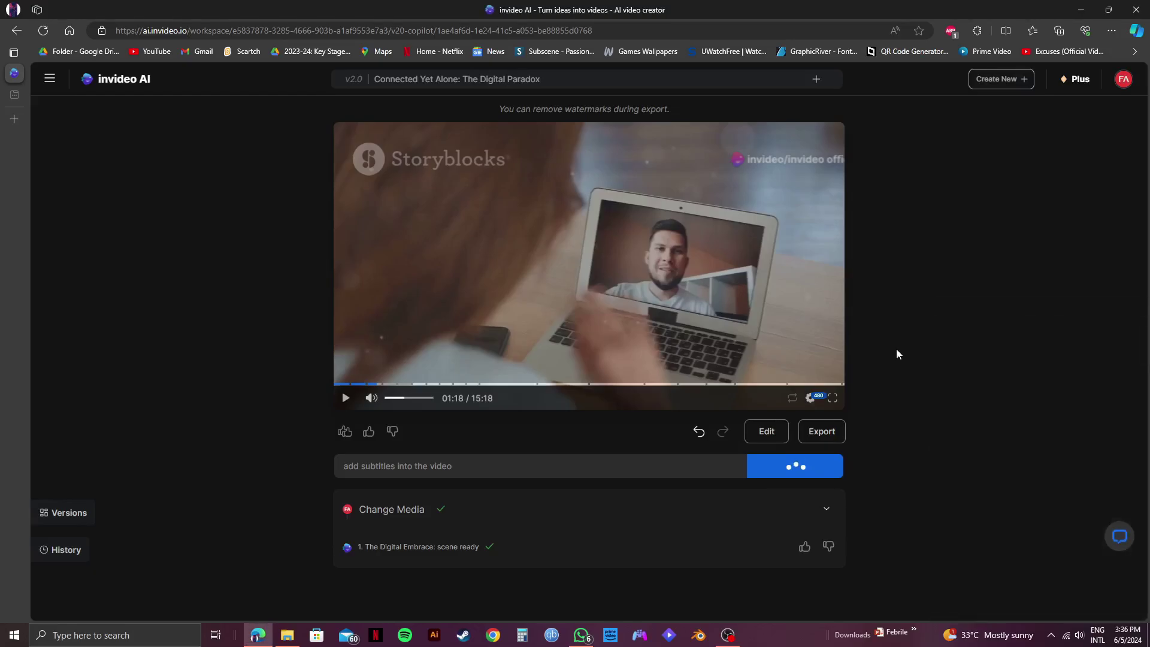
left_click(43, 31)
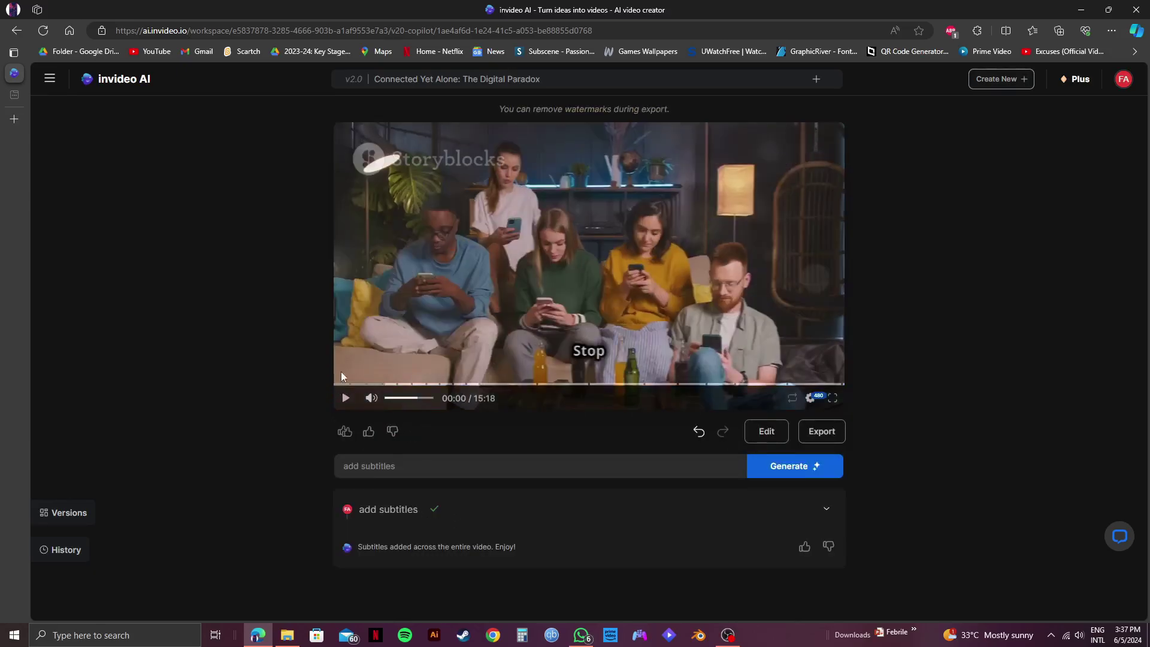
left_click(351, 362)
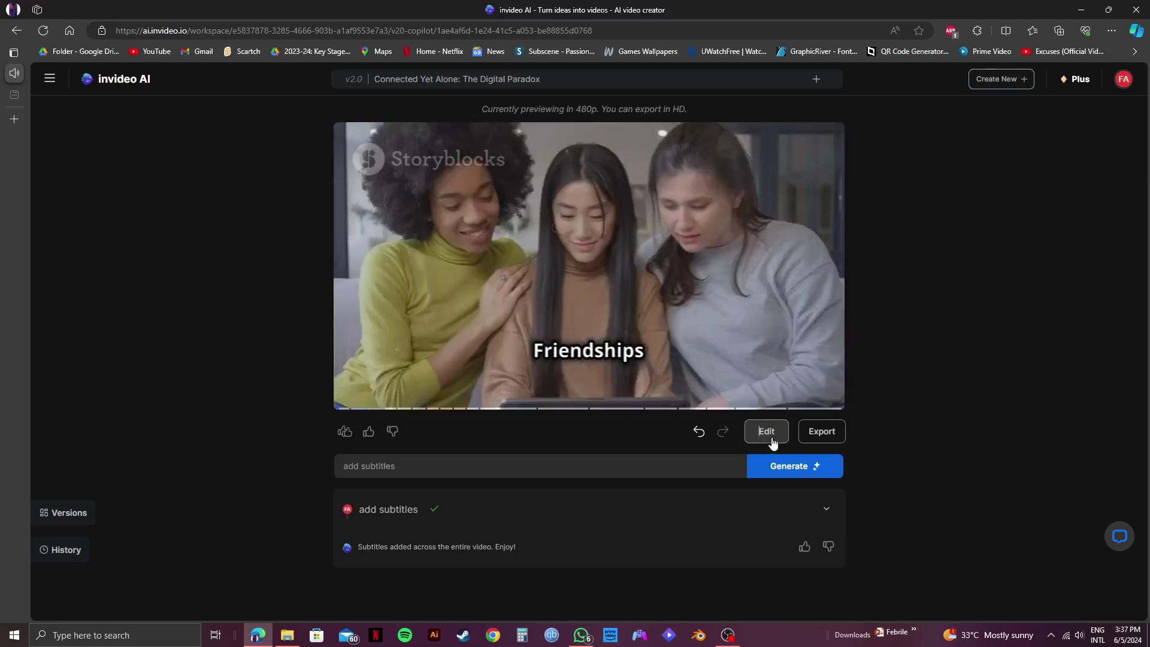
Step: Add 'Hello everyone' as its own line before chapter 1's first script sentence, fixing the 'Hwllo' typo
left_click(772, 440)
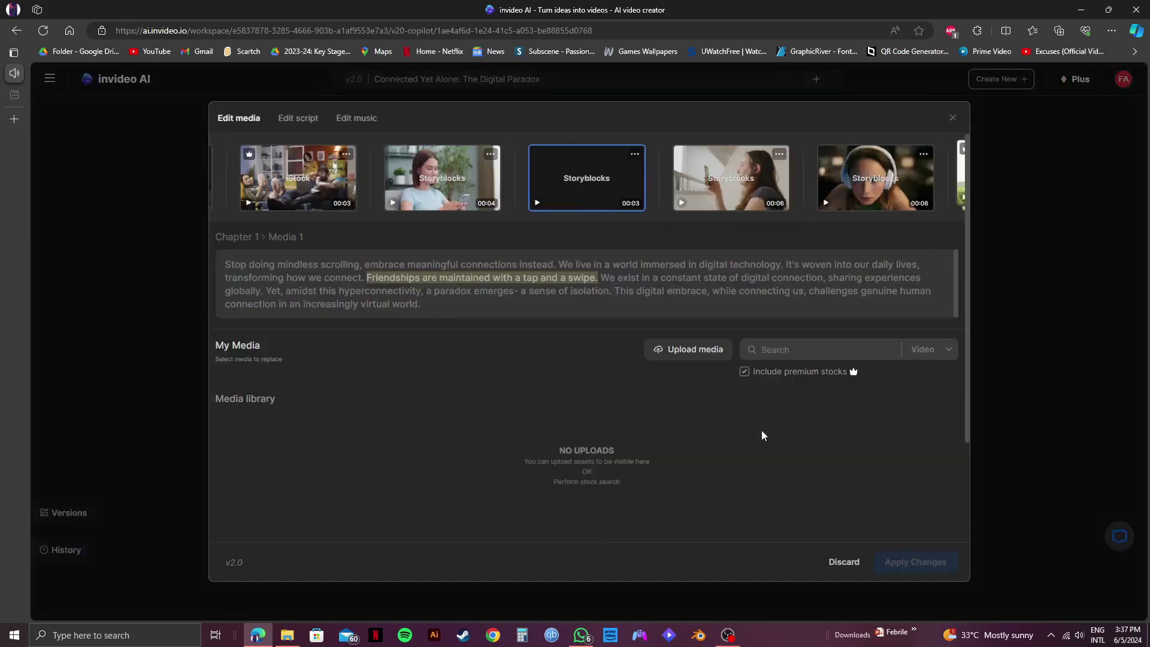
left_click(305, 119)
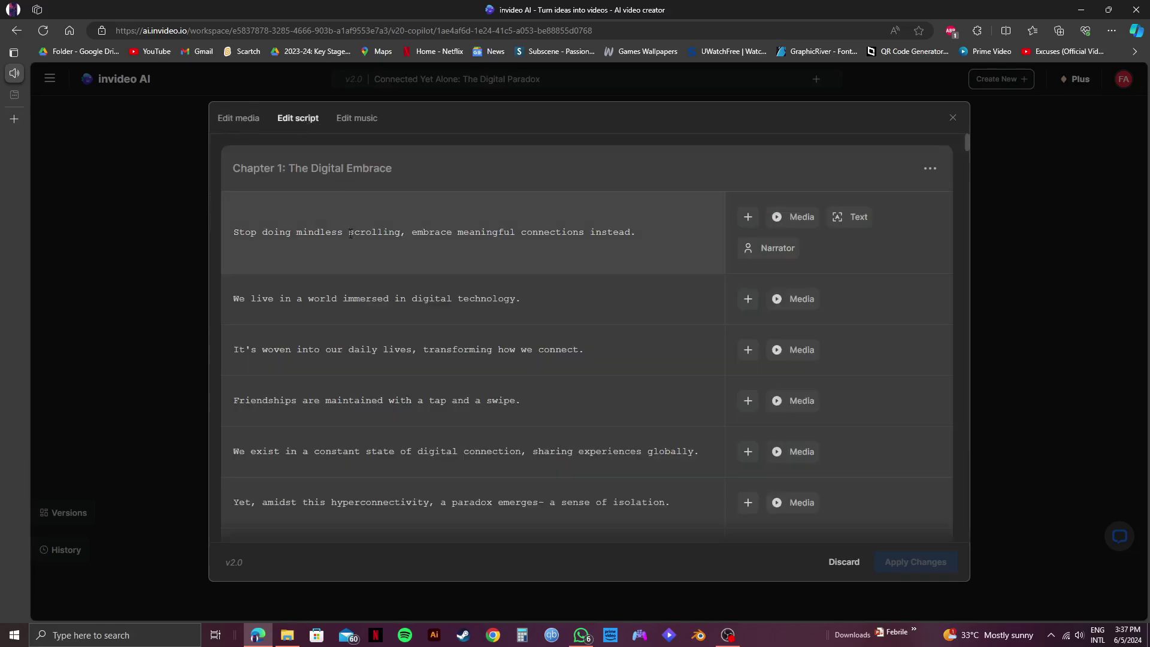
left_click(229, 232)
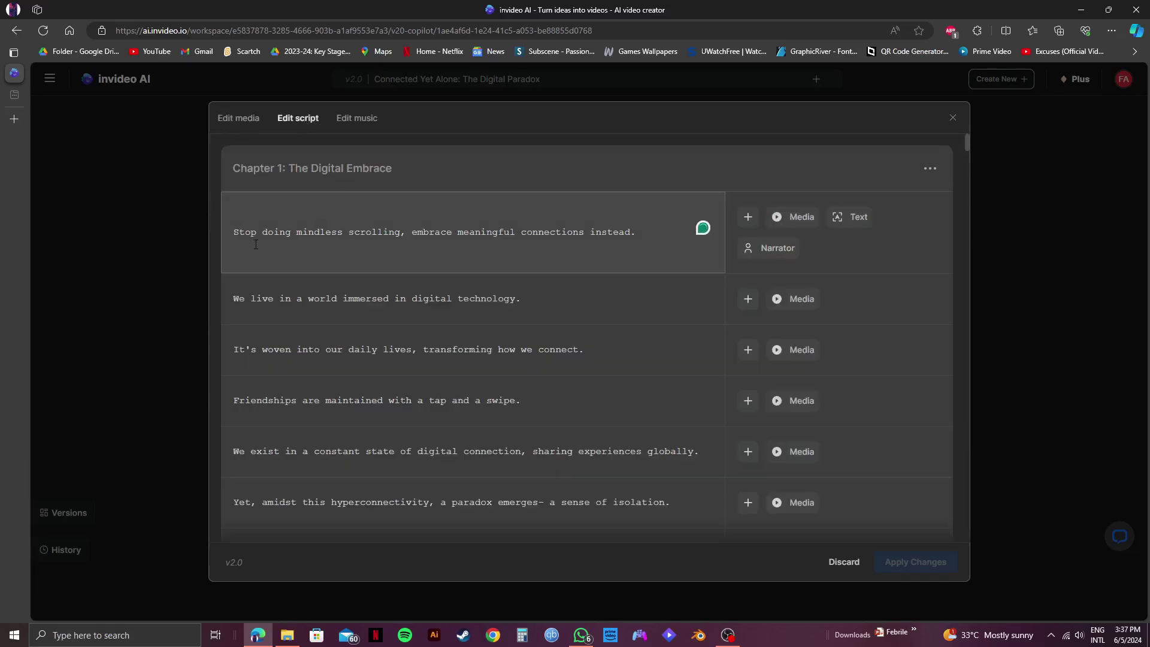
type("Hwllo ")
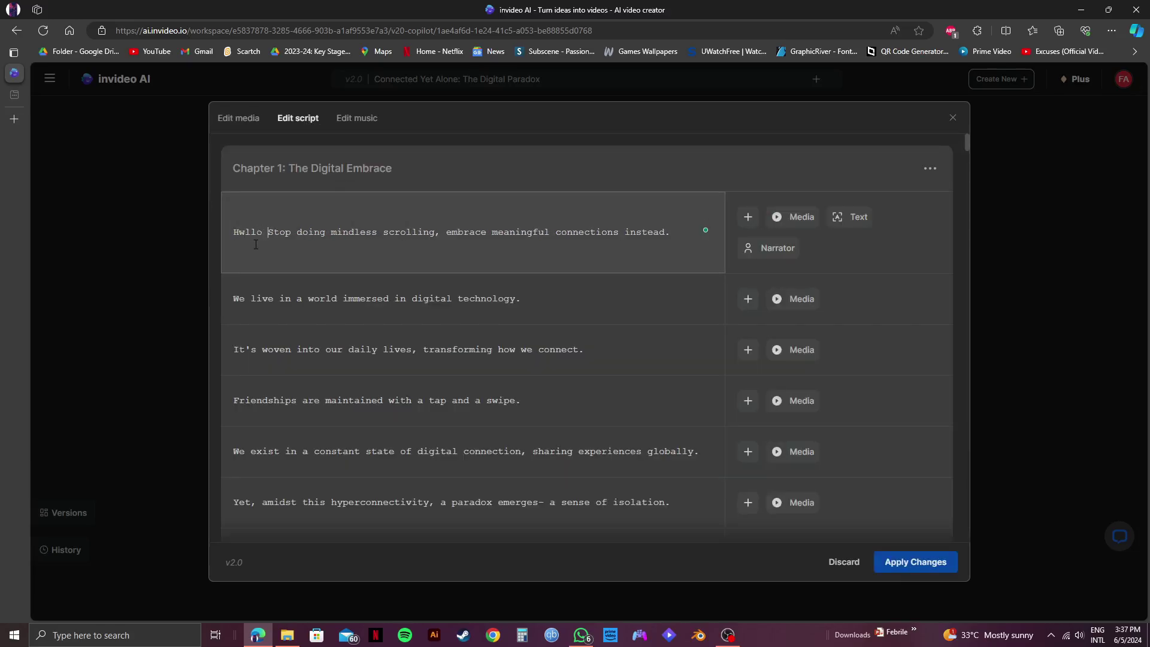
type("every")
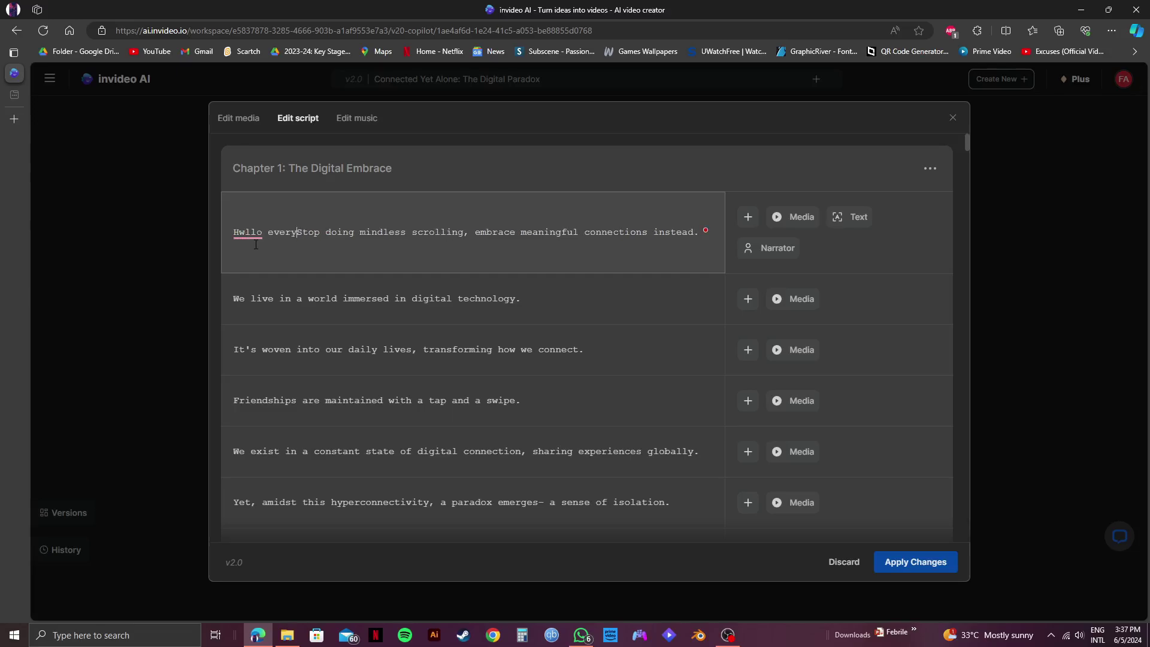
type("one")
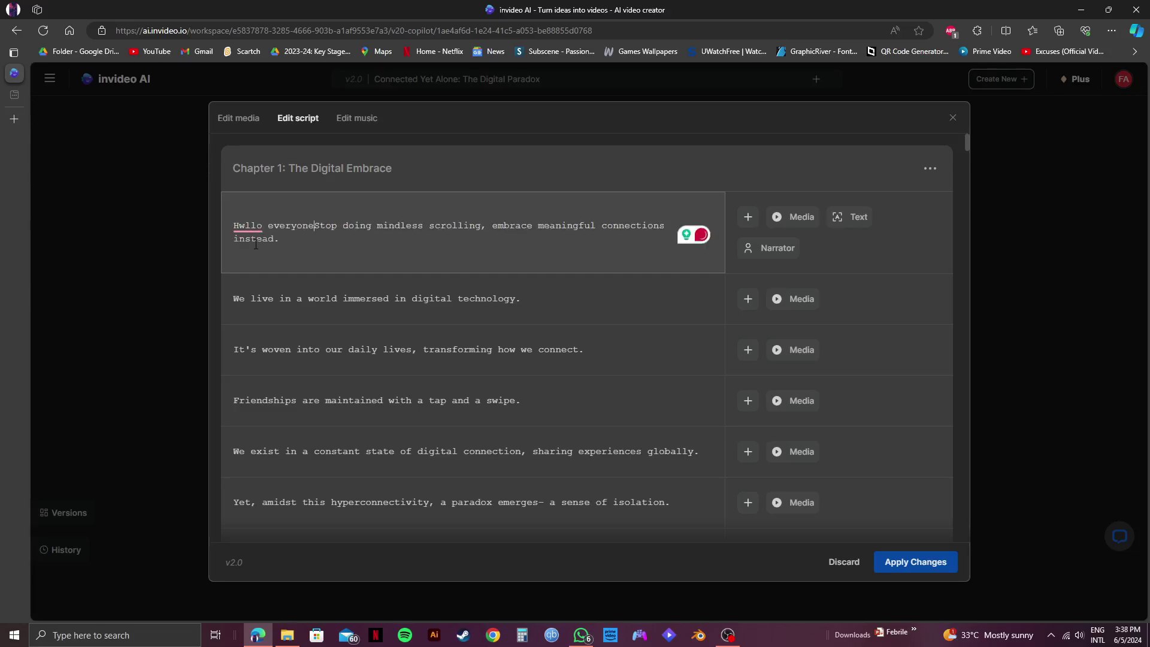
key("Return")
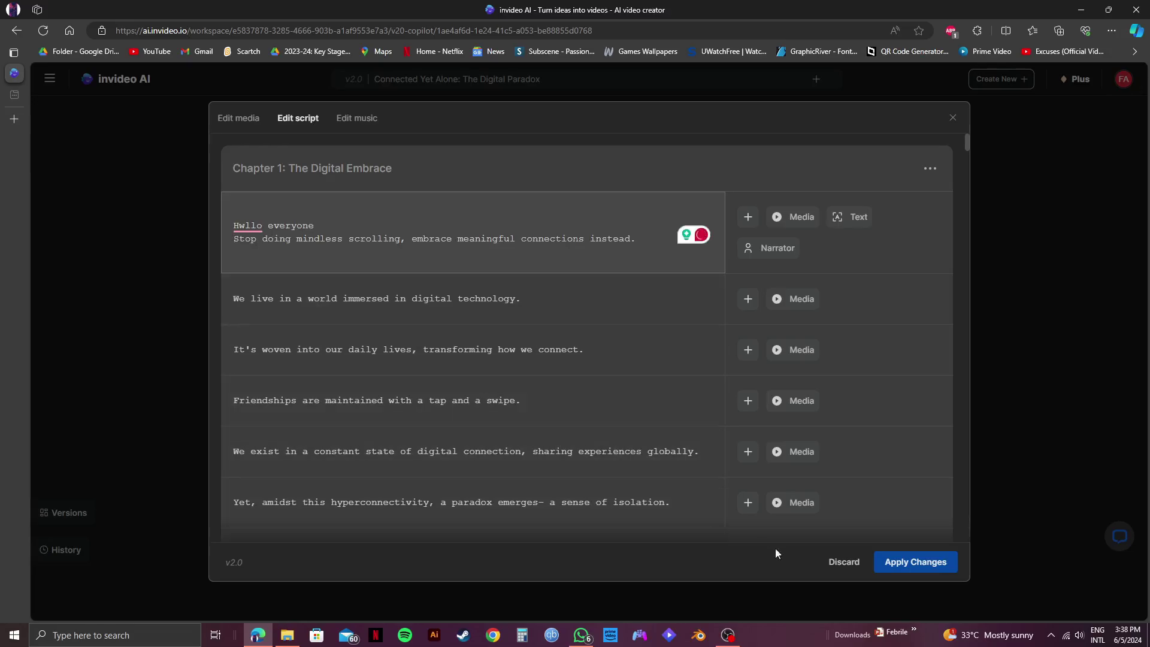
mouse_move(247, 226)
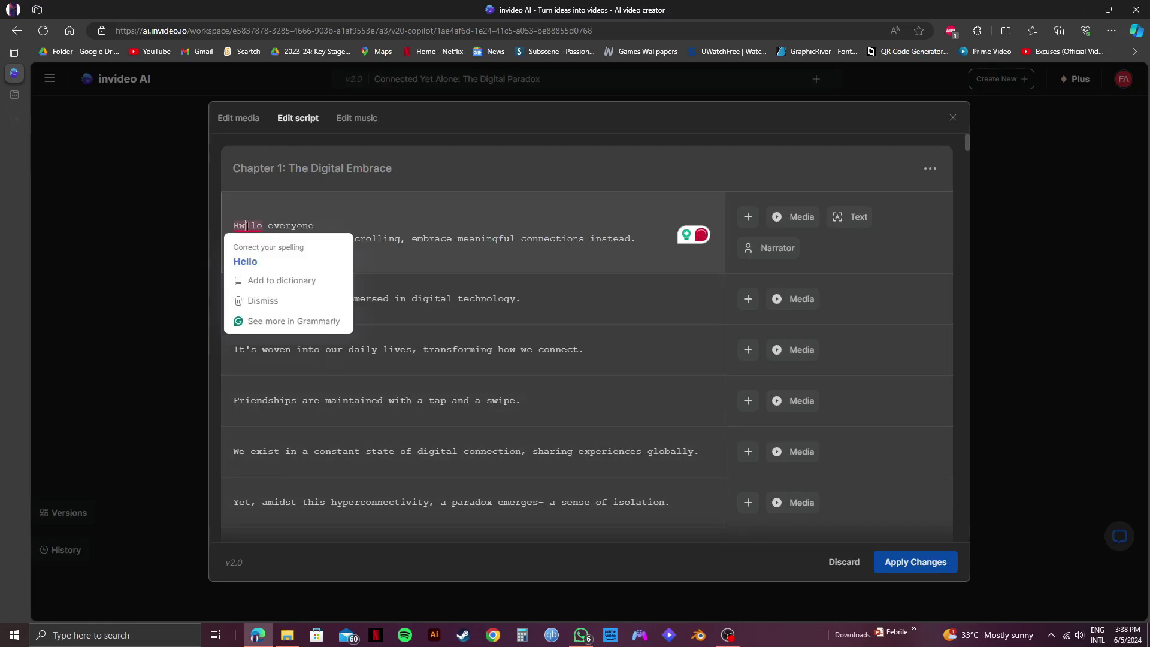
left_click(251, 262)
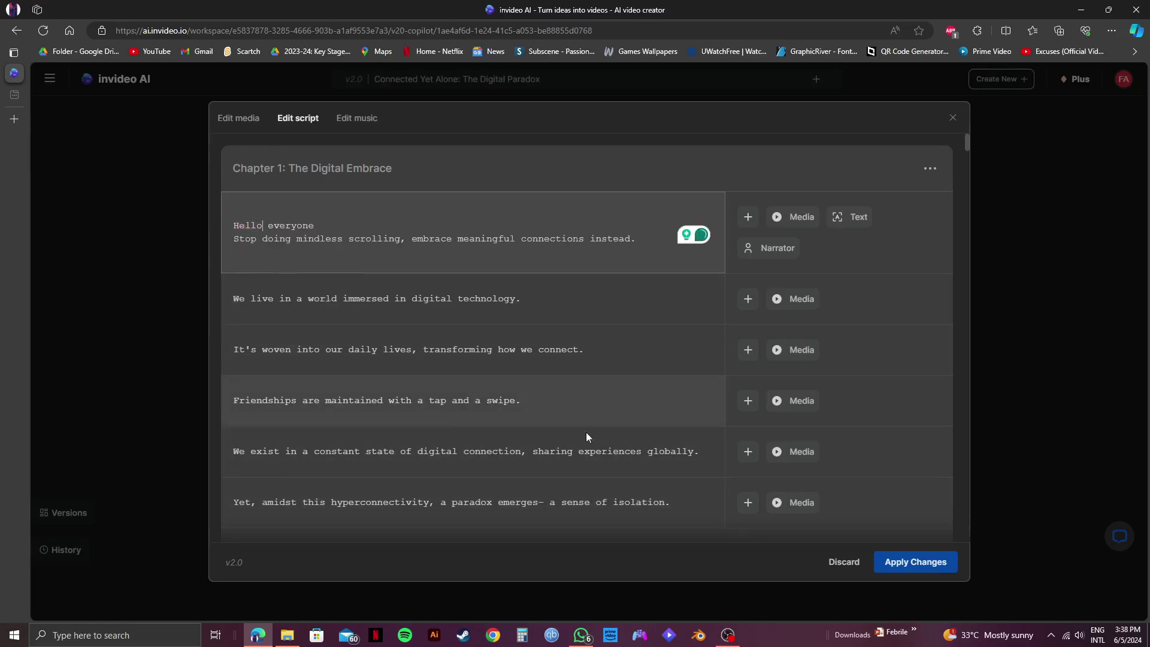
Step: Apply the script changes so the scenes regenerate
left_click(912, 567)
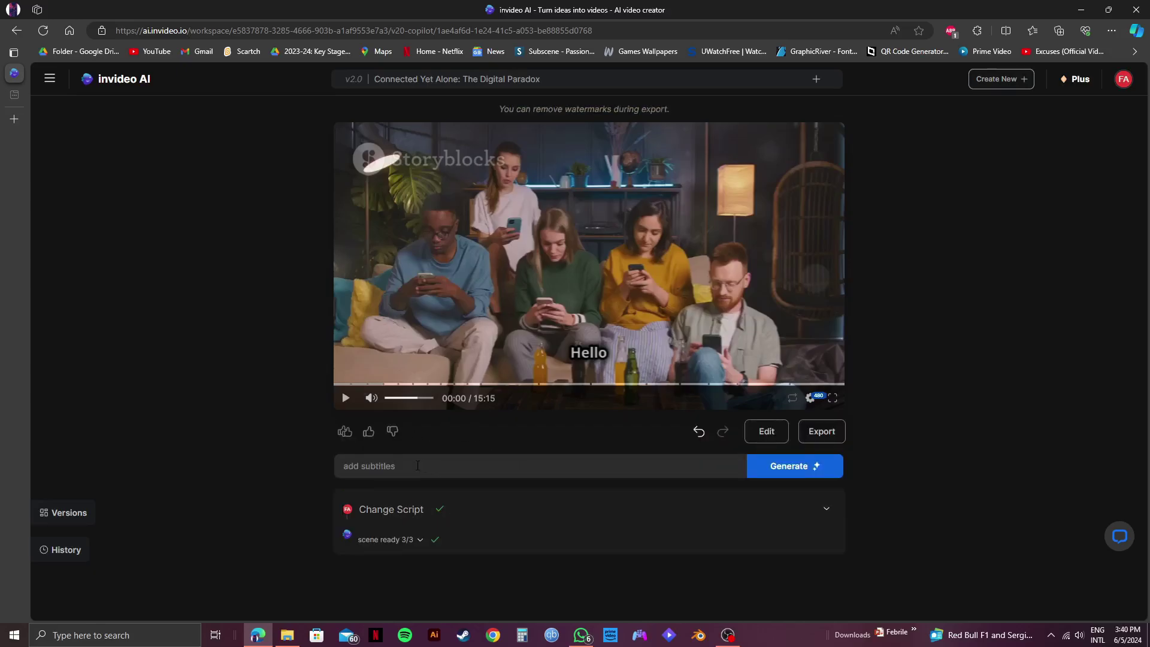
Step: Replace the old prompt with 'make the background music more inspiring' and submit it
left_click_drag(396, 465, 342, 467)
type("n")
type("ake the back")
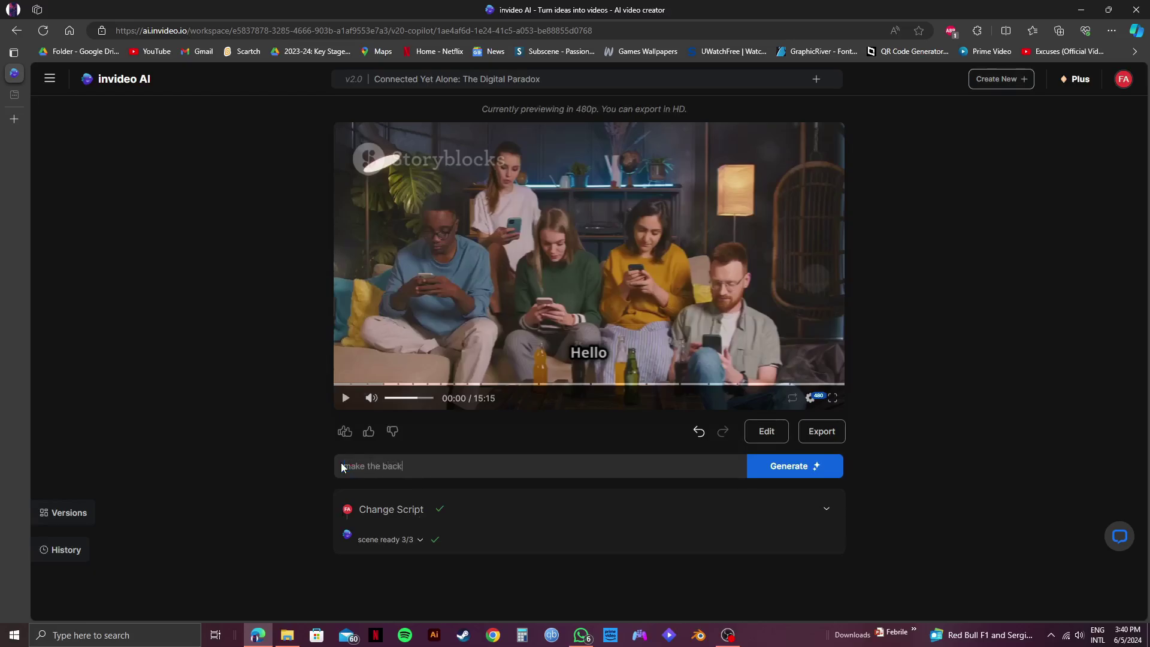
type("ground music more inspiring")
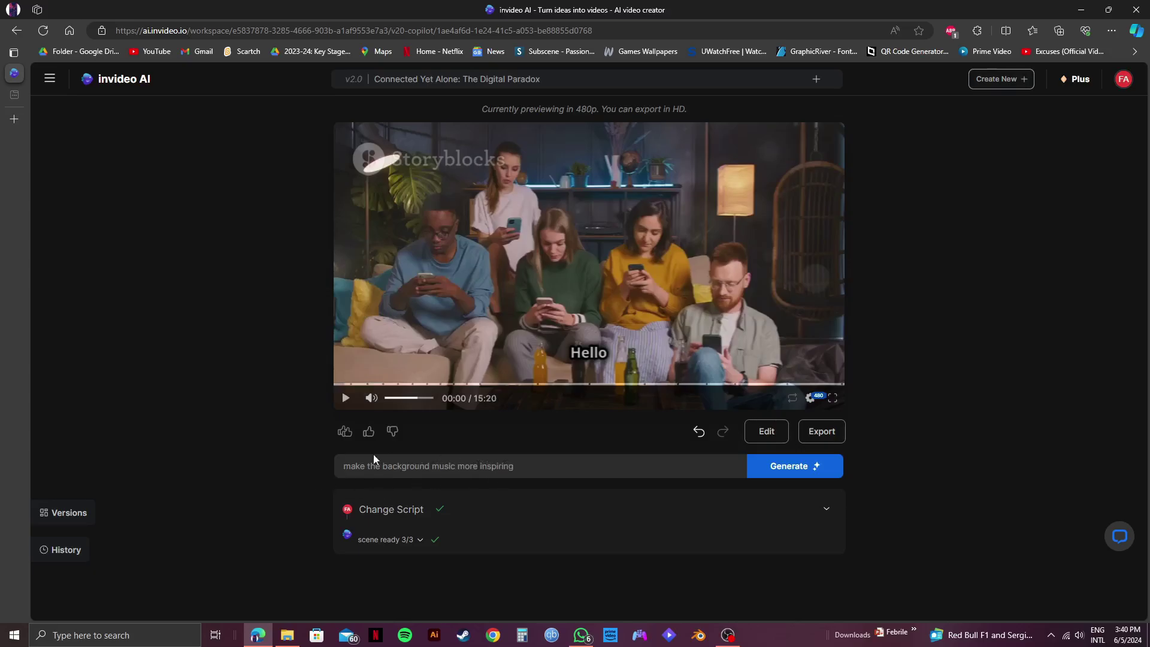
left_click(789, 467)
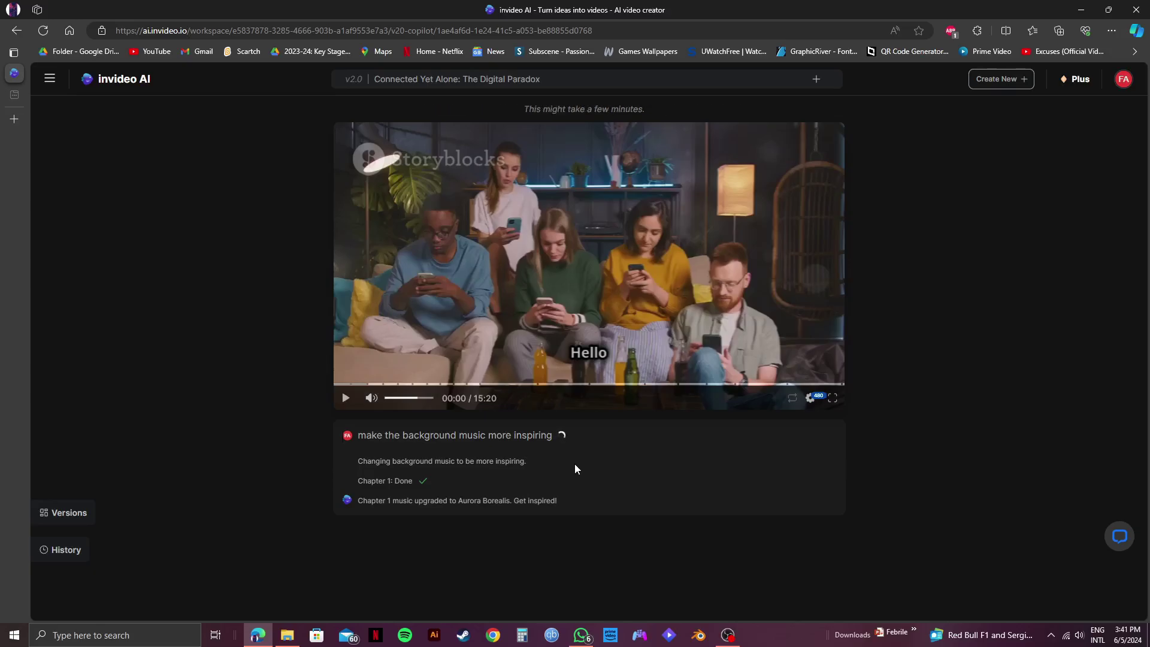
Step: Play the 15:20 documentary preview to hear the new inspiring music, pausing at the swipe scene
left_click(620, 312)
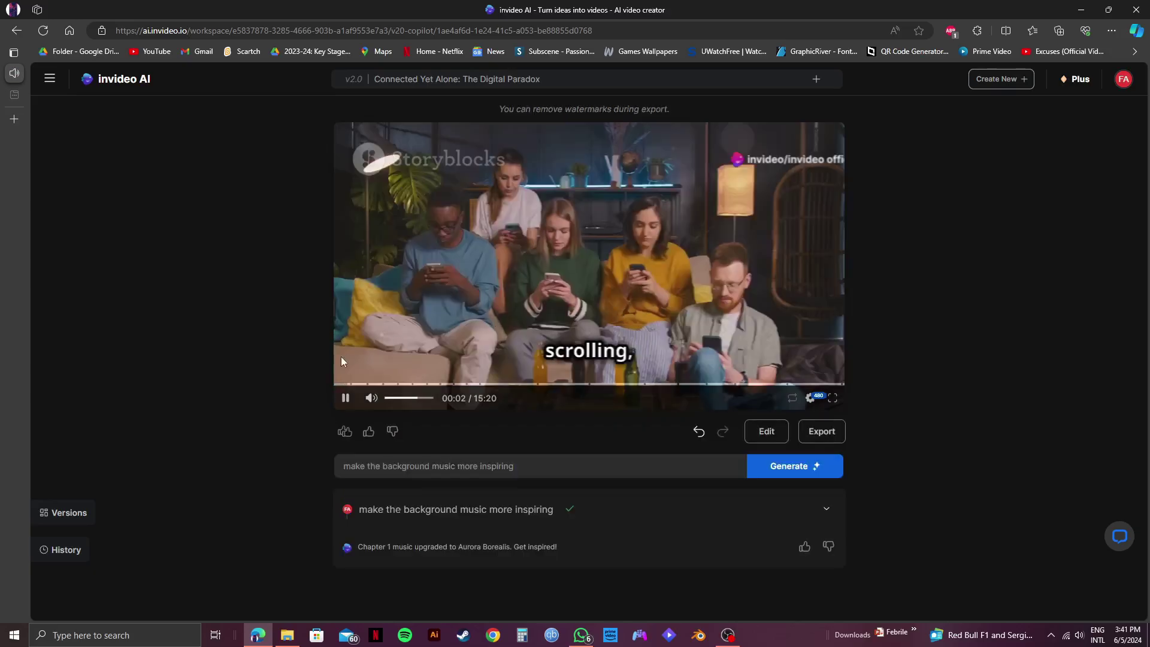
left_click(346, 399)
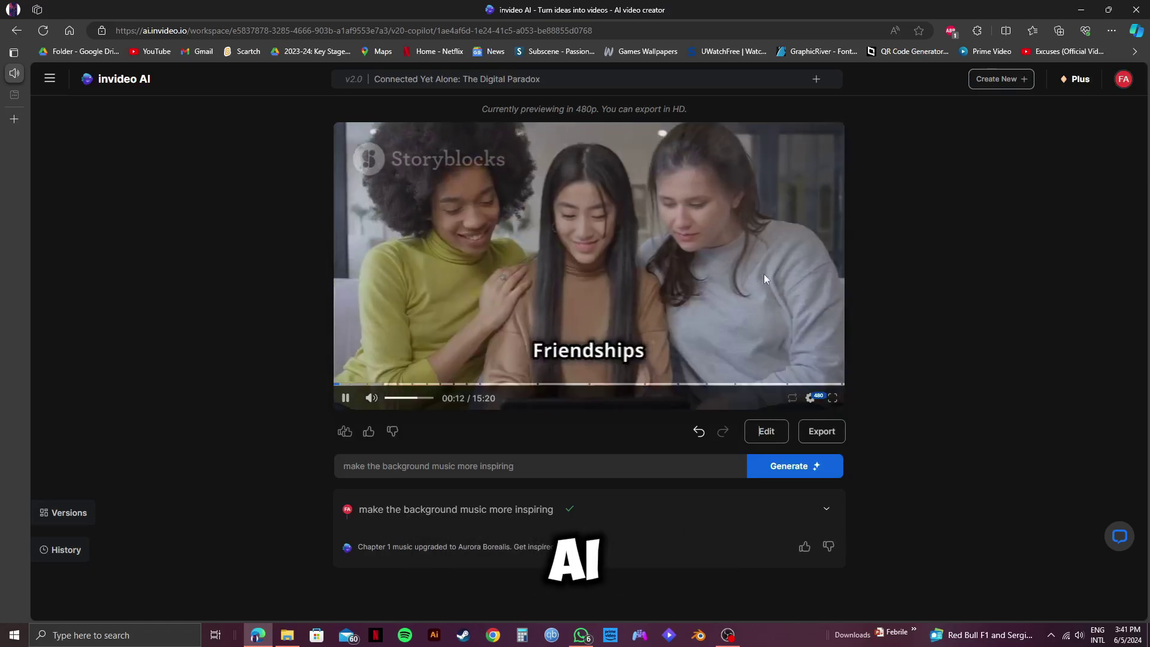
left_click(816, 275)
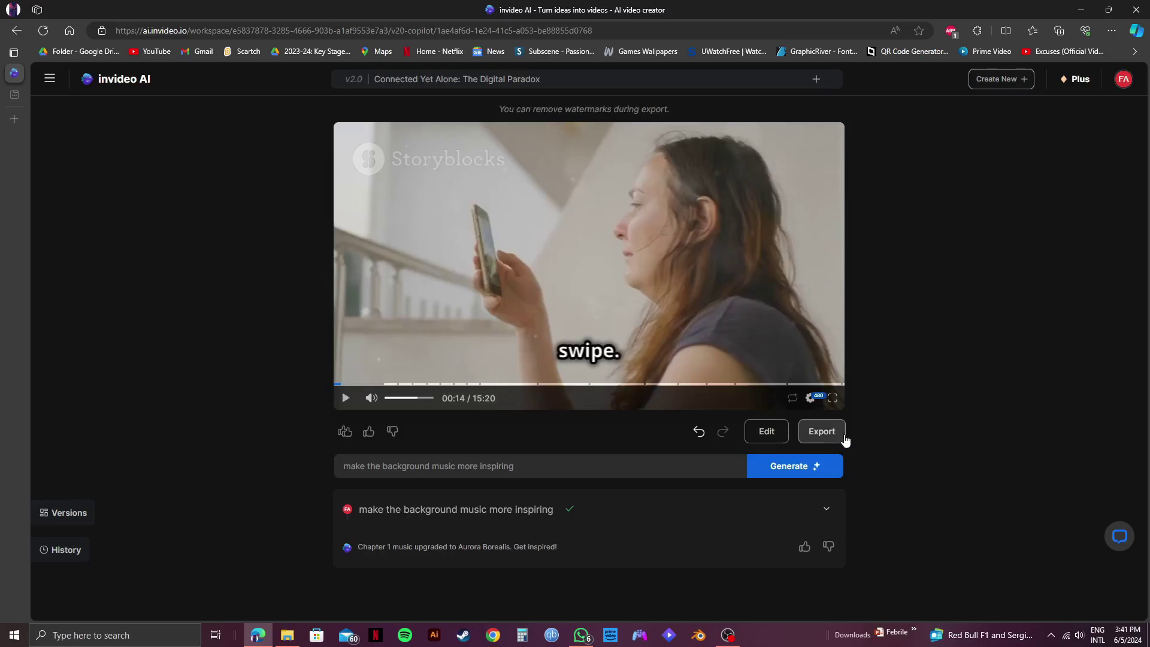
Step: Open the Publish Video dialog, check the 1080p no-watermark licence notice, and close it
left_click(819, 431)
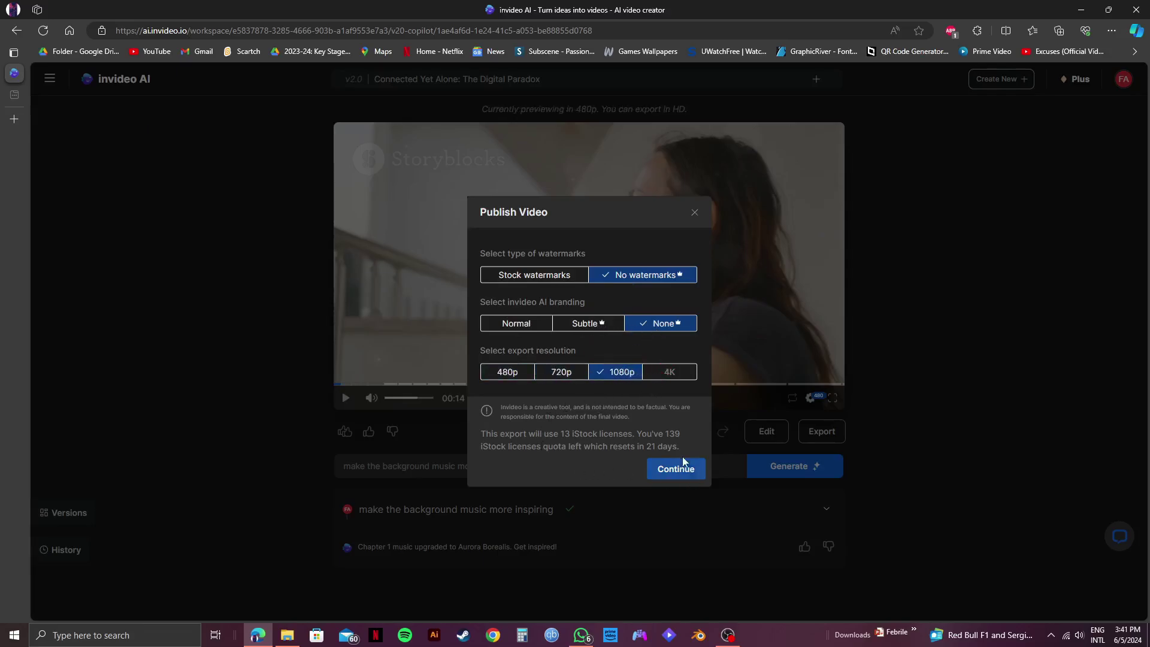
left_click(694, 214)
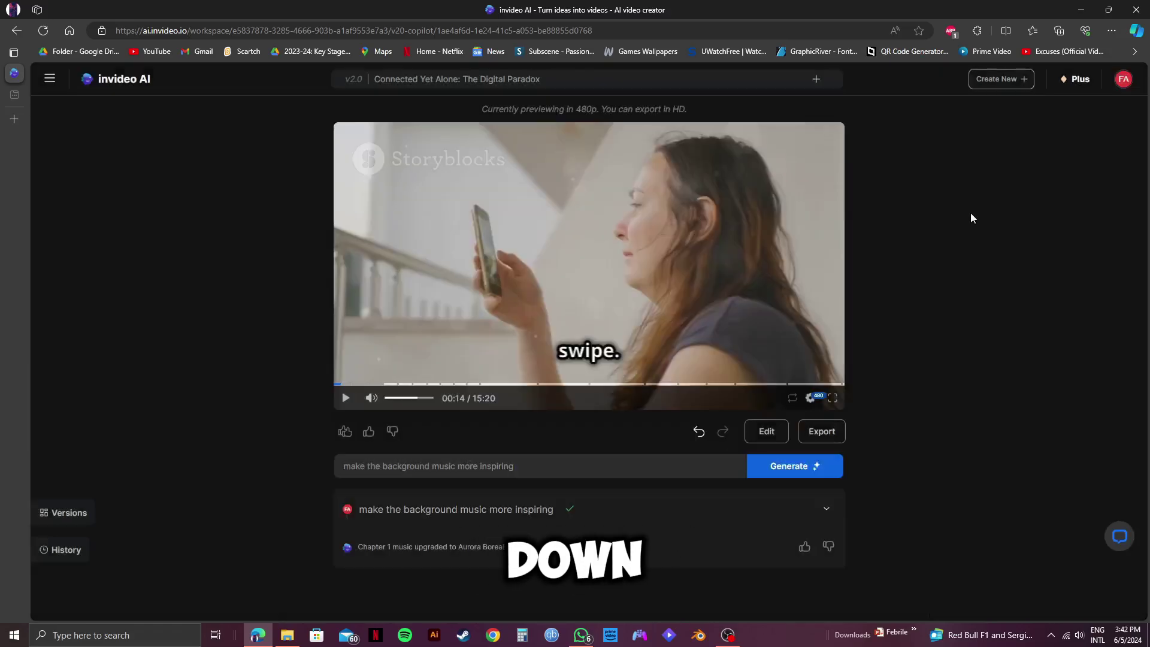